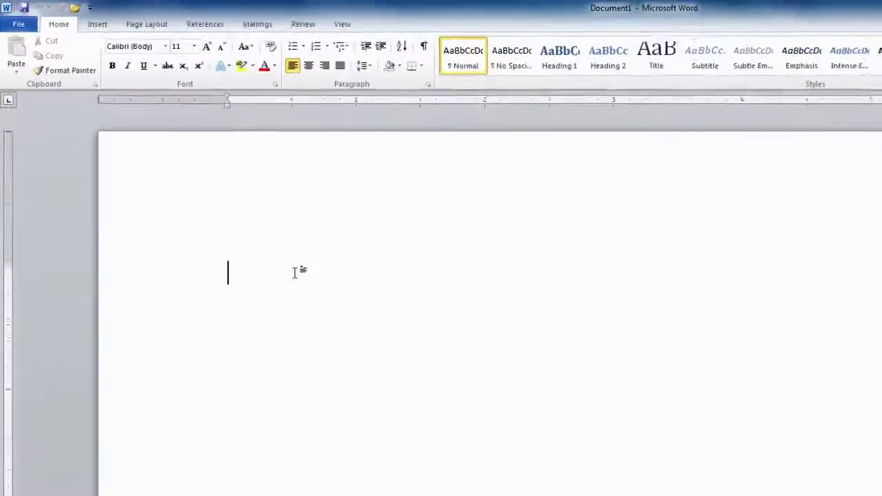
Type 'welcome to CPL' and format it as 26-point text in the Title style.
type("welcome to CPL")
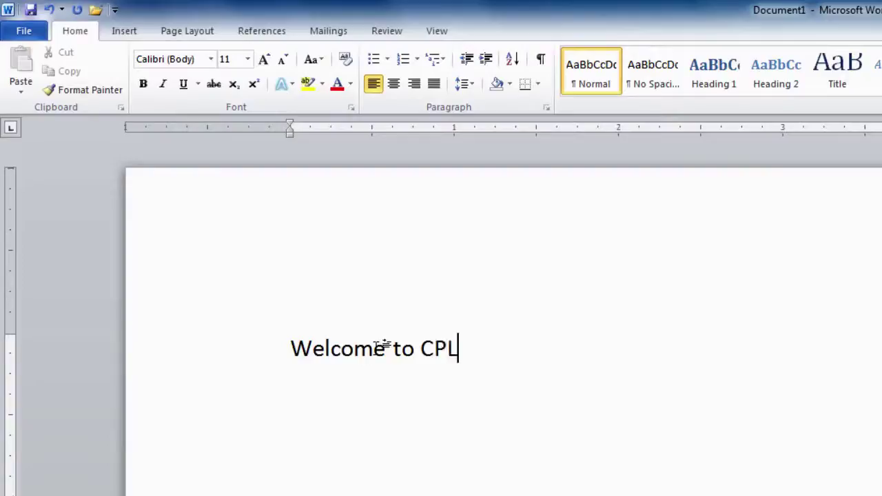
left_click_drag(465, 349, 288, 350)
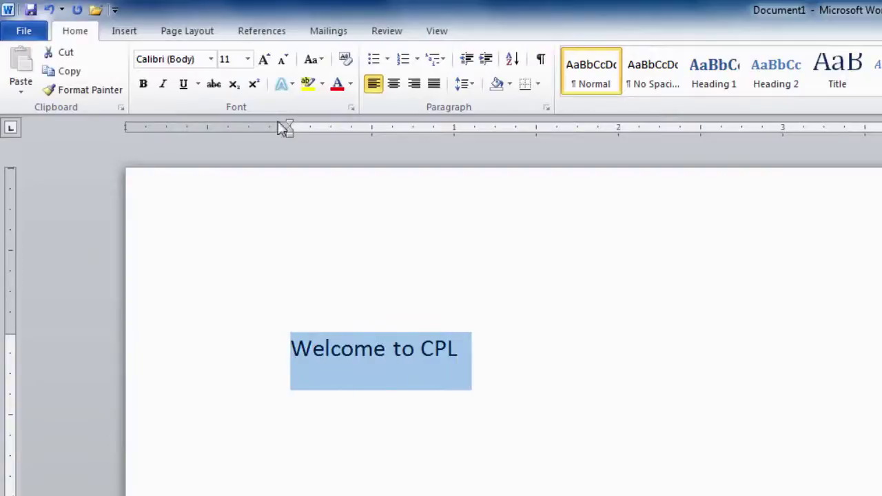
left_click(247, 59)
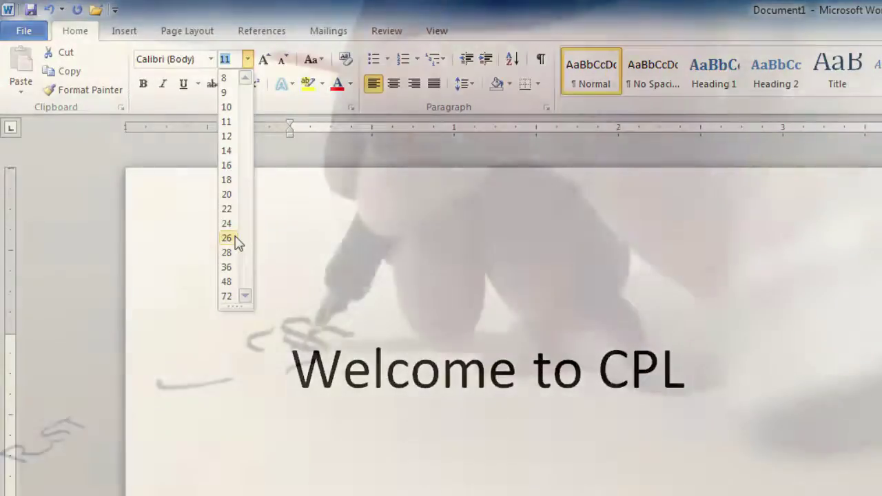
left_click(227, 238)
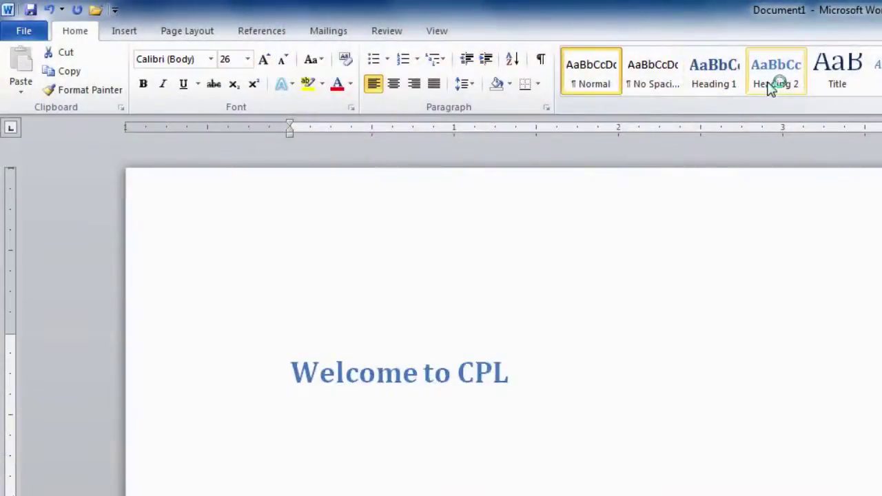
left_click(827, 81)
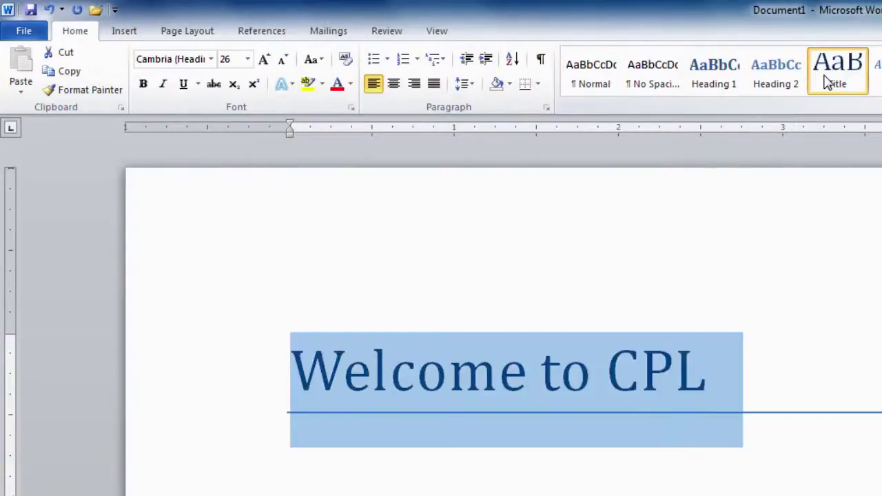
left_click(350, 86)
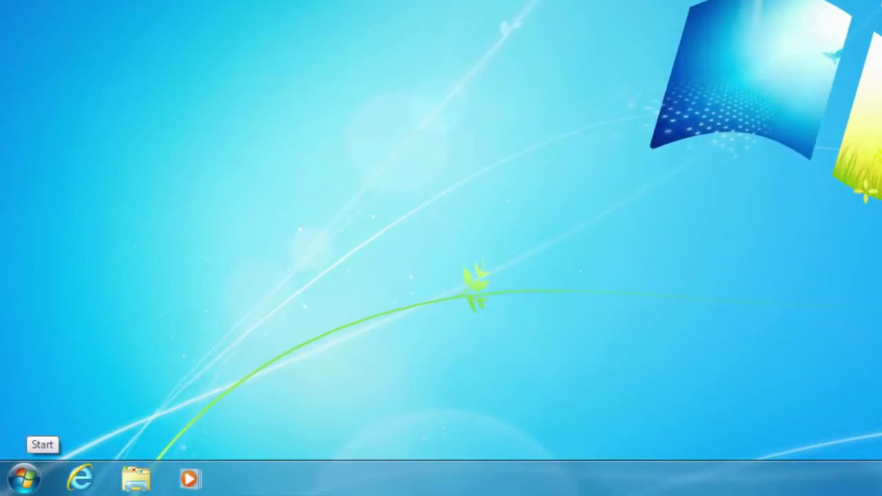
Start Microsoft Word 2010 from Start > All Programs > Microsoft Office.
left_click(24, 478)
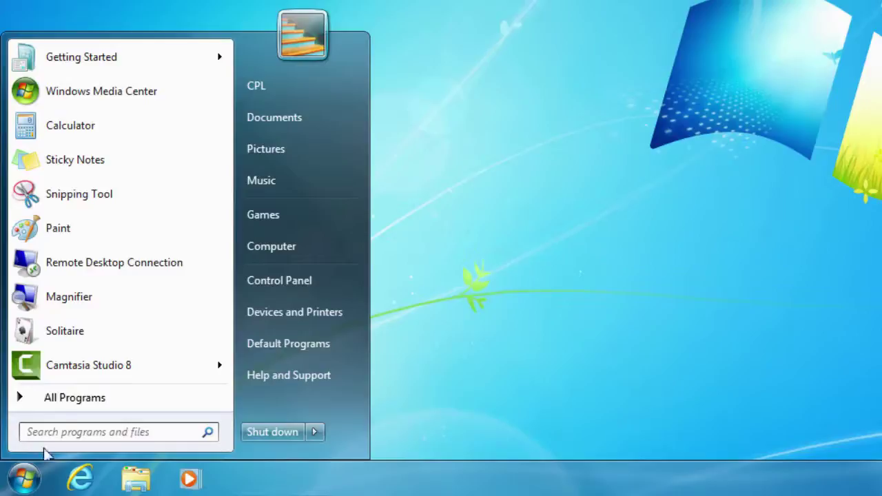
left_click(67, 397)
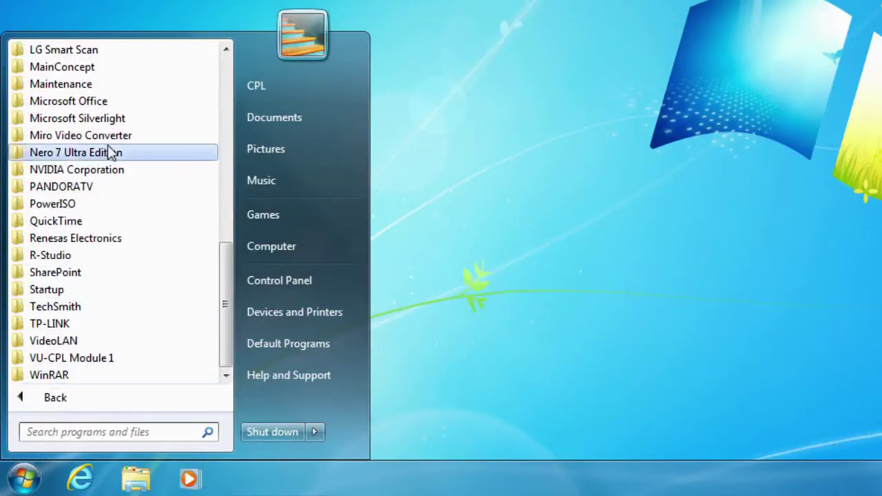
left_click(108, 102)
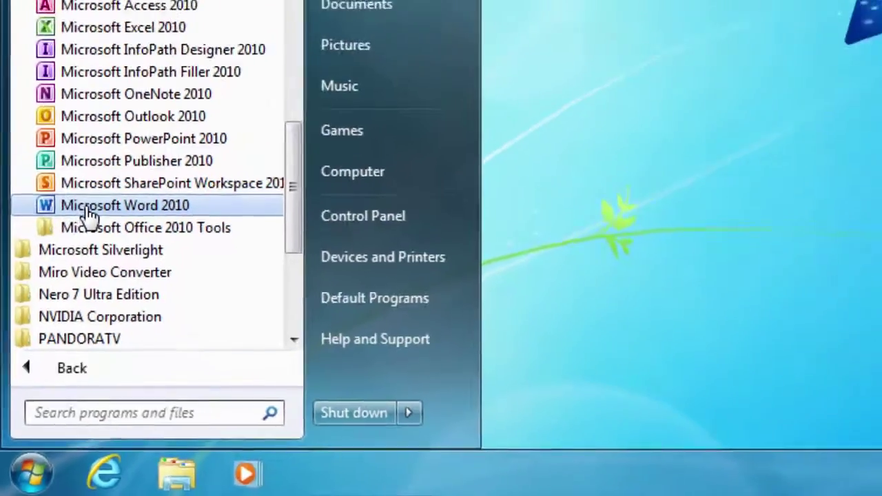
left_click(65, 157)
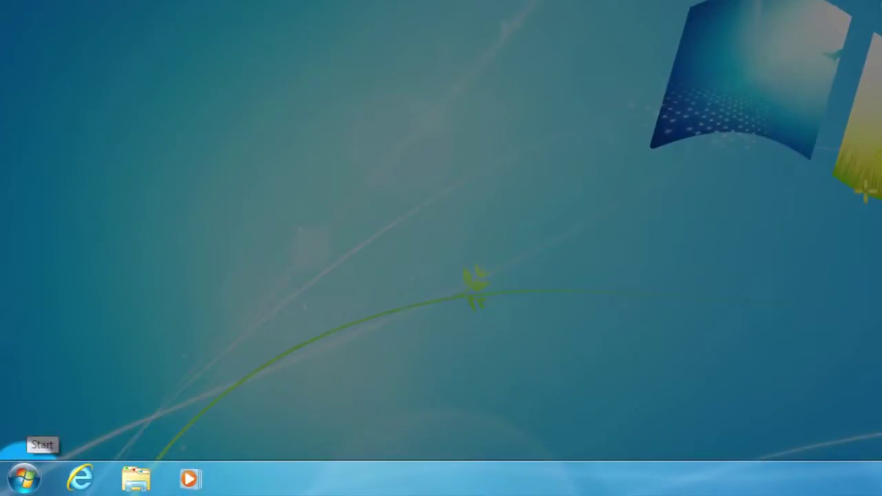
Launch Word 2010 again through All Programs > Microsoft Office to get a blank document.
left_click(24, 477)
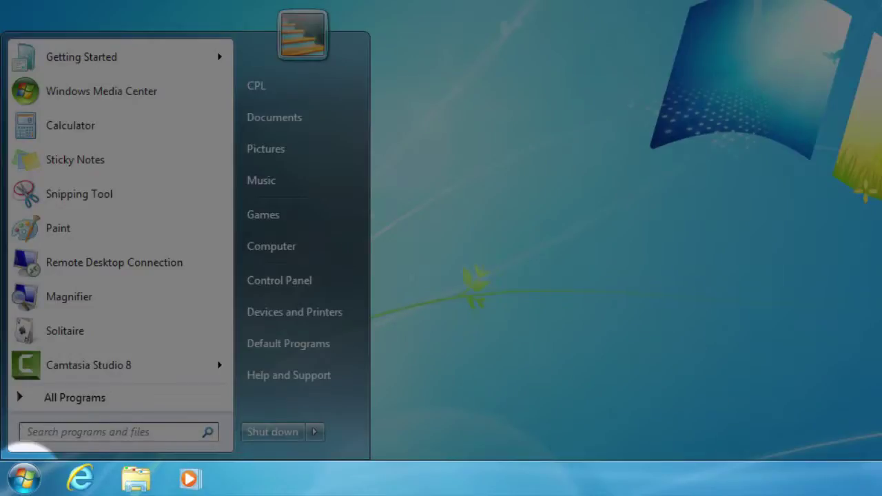
left_click(69, 399)
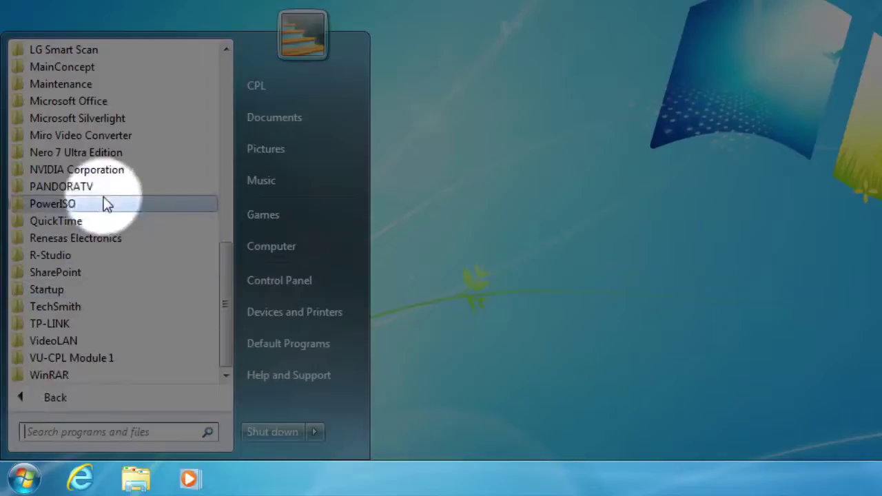
left_click(103, 100)
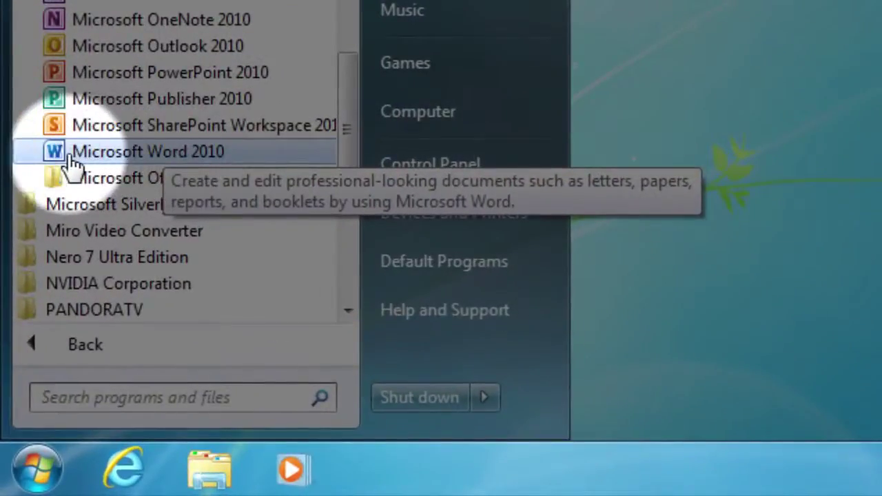
left_click(73, 164)
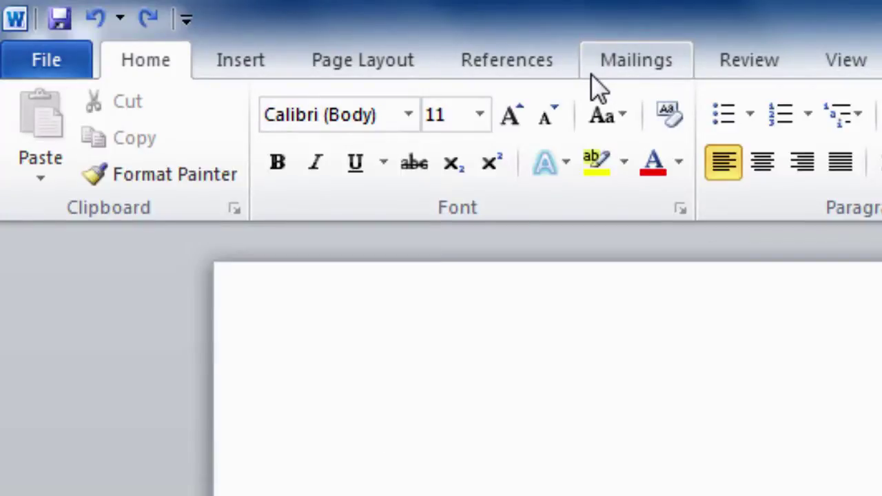
Look over the Insert tab commands, then return to the Home tab.
left_click(257, 59)
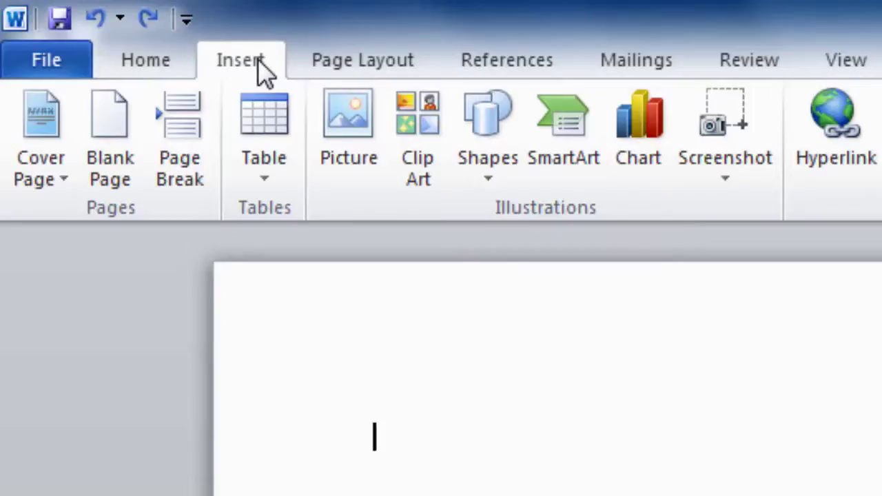
left_click(132, 66)
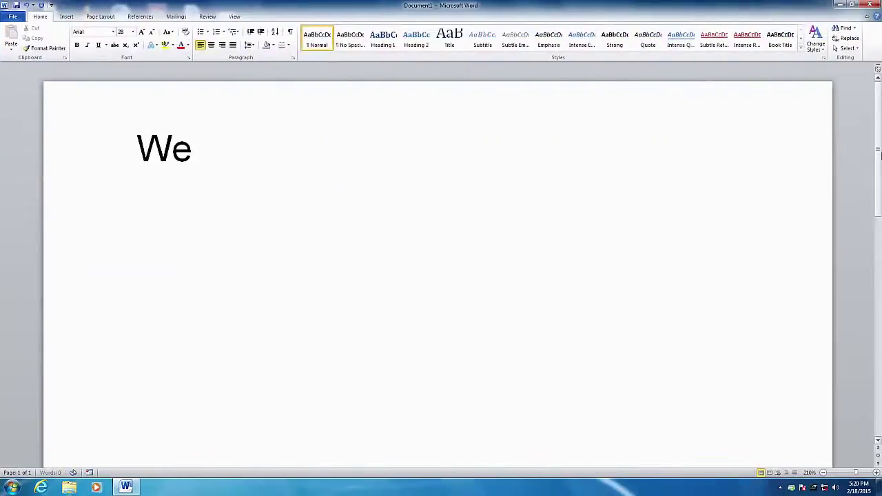
Finish typing 'Welcome to CPL' and make the line italic and underlined.
type("lc")
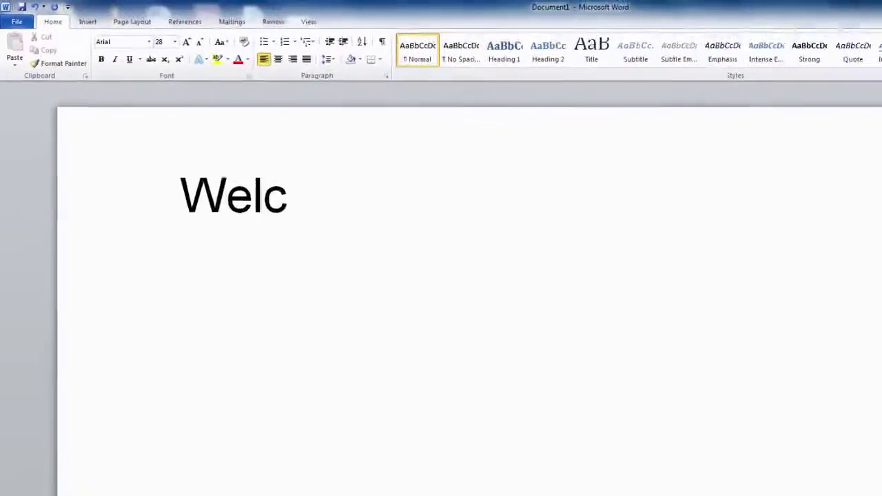
type("om")
type("e to")
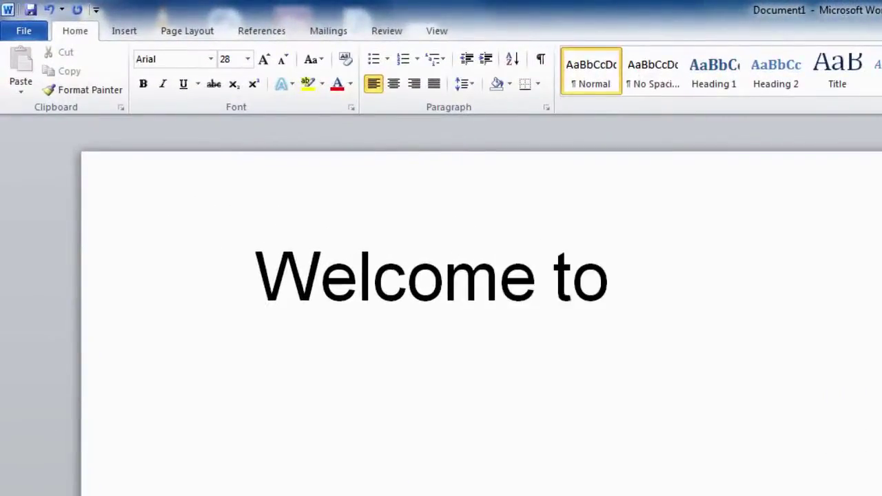
type(" CPL")
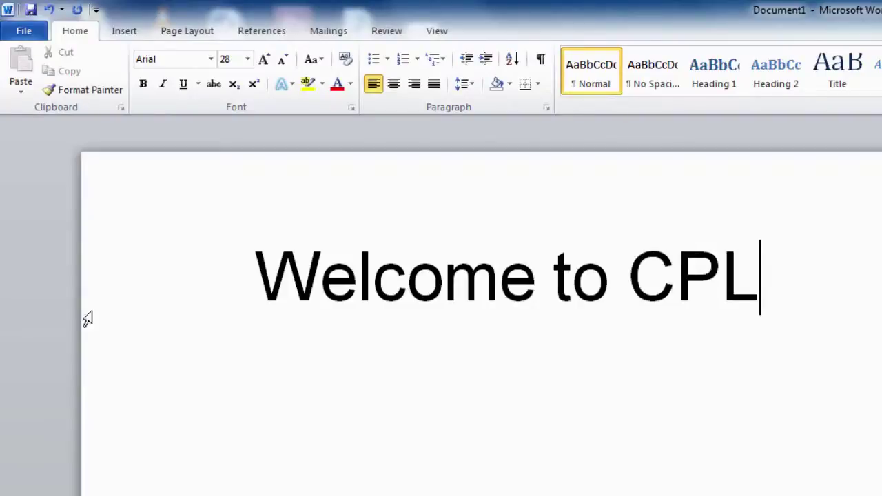
left_click_drag(256, 275, 713, 281)
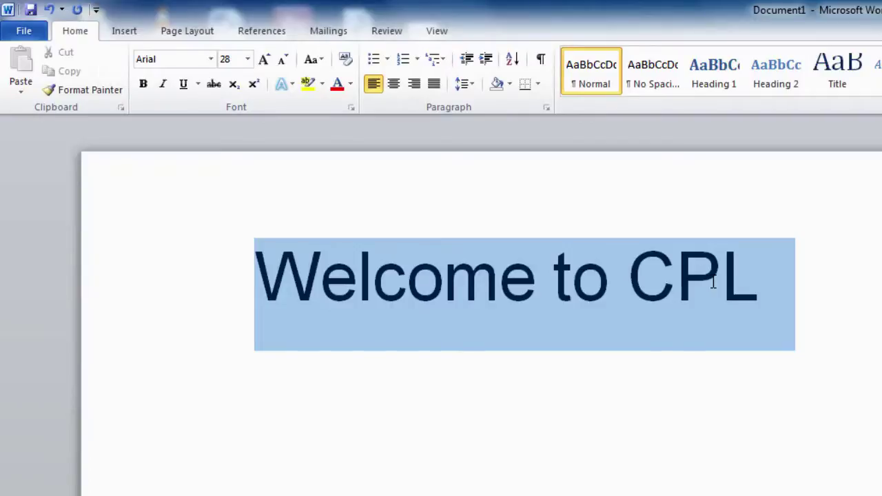
left_click(183, 85)
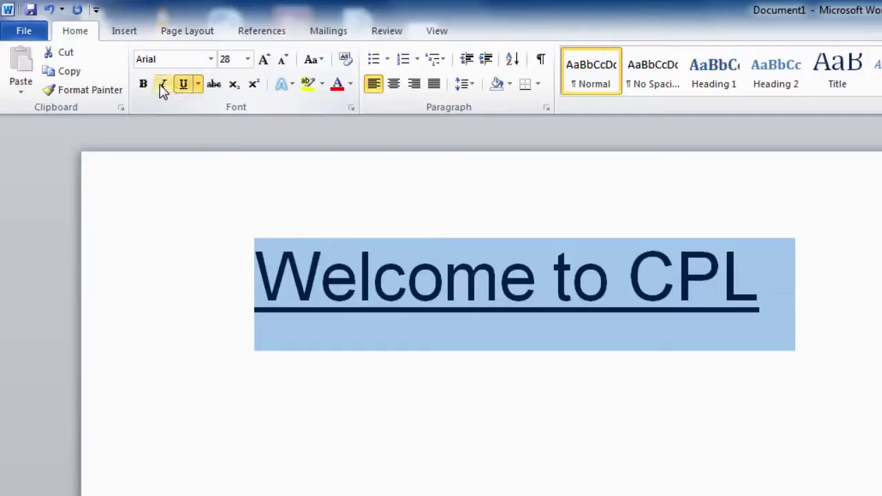
left_click(162, 85)
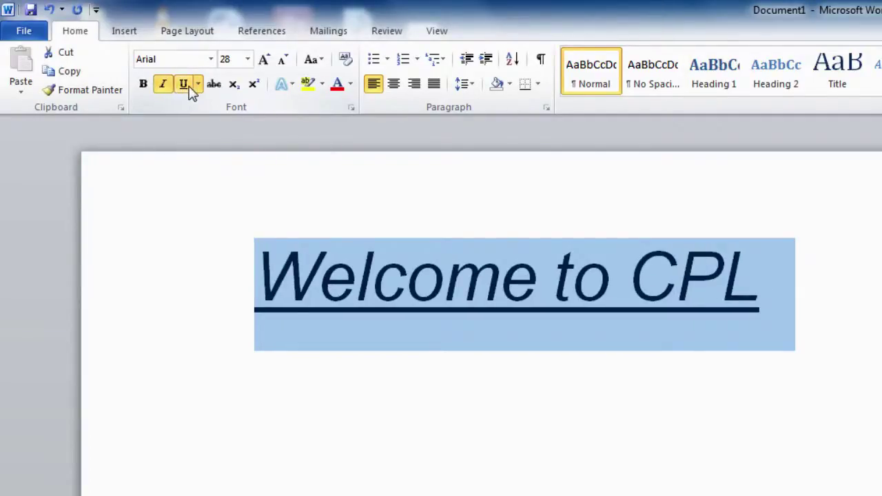
left_click(191, 91)
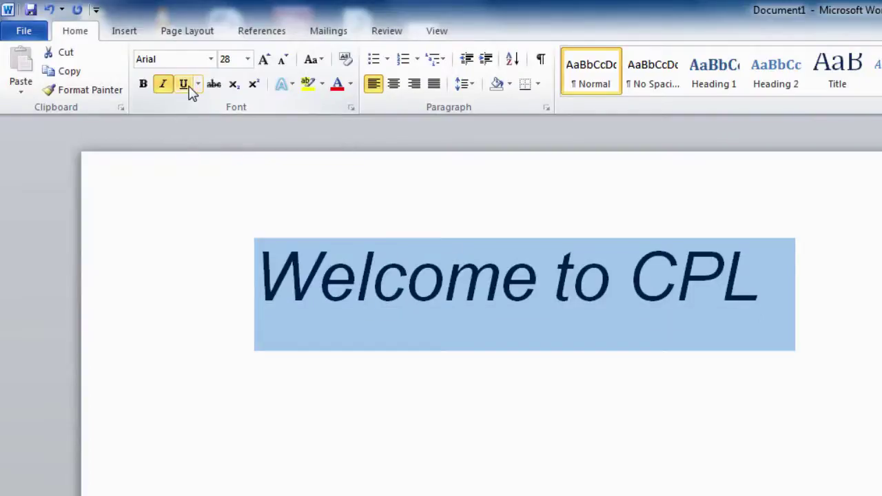
left_click(191, 92)
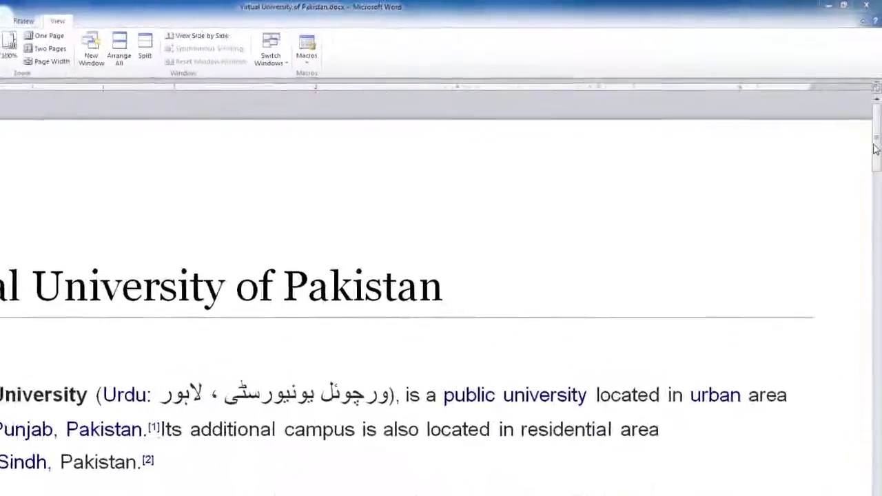
Scroll vertically and horizontally through Virtual University of Pakistan.docx to the Recognition section.
left_click_drag(877, 128, 877, 182)
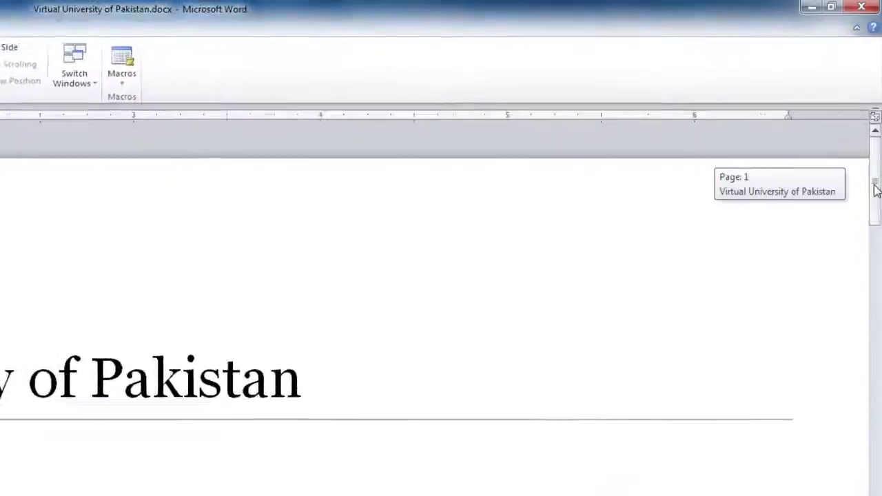
left_click_drag(876, 226, 878, 330)
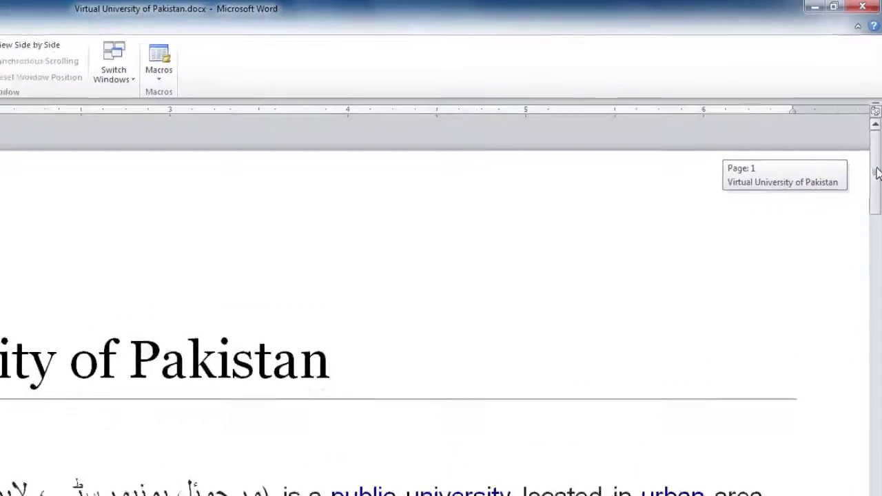
left_click_drag(879, 331, 850, 207)
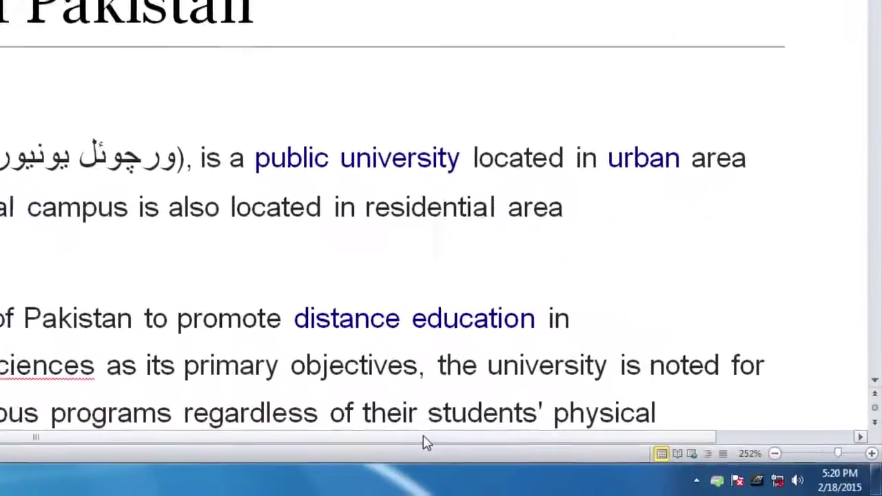
left_click_drag(419, 441, 501, 449)
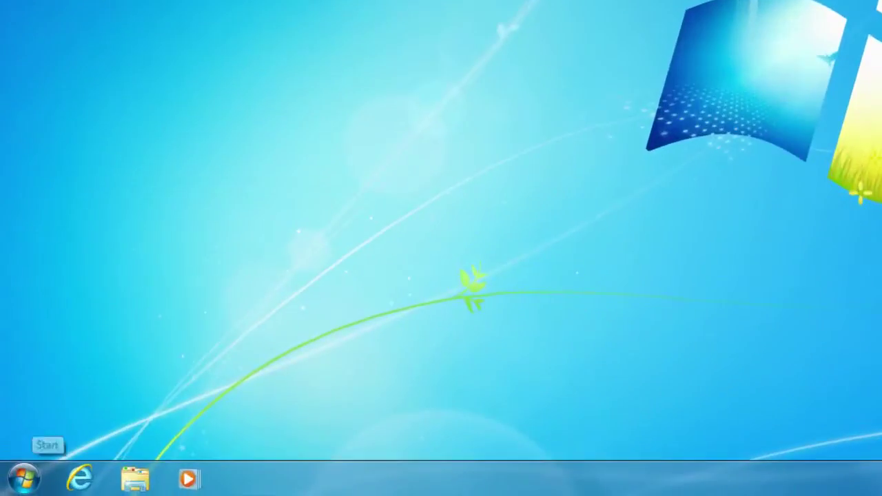
Launch Word 2010 from the Start menu's pinned programs to get a blank Document1.
left_click(24, 478)
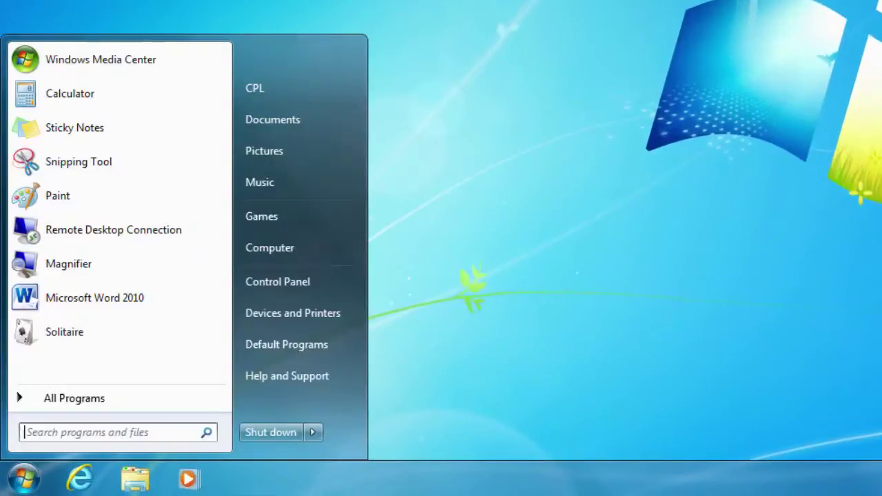
left_click(83, 303)
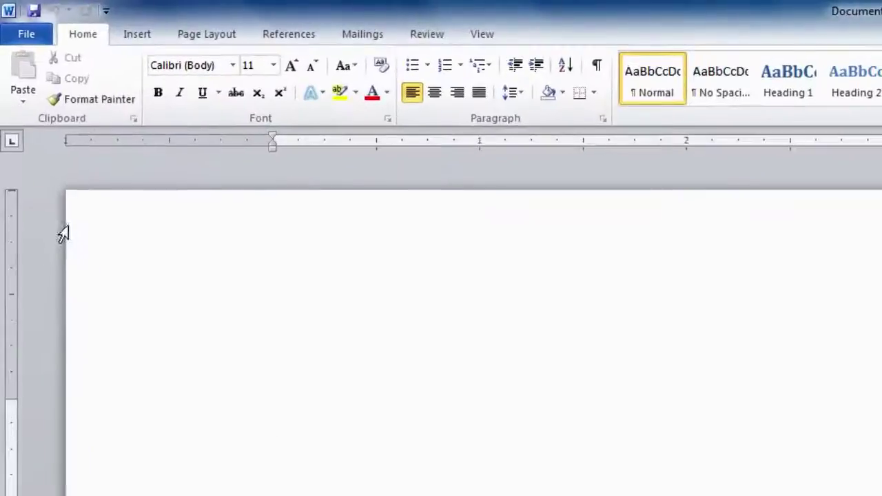
Create a new Blank document from the File > New templates page.
left_click(26, 34)
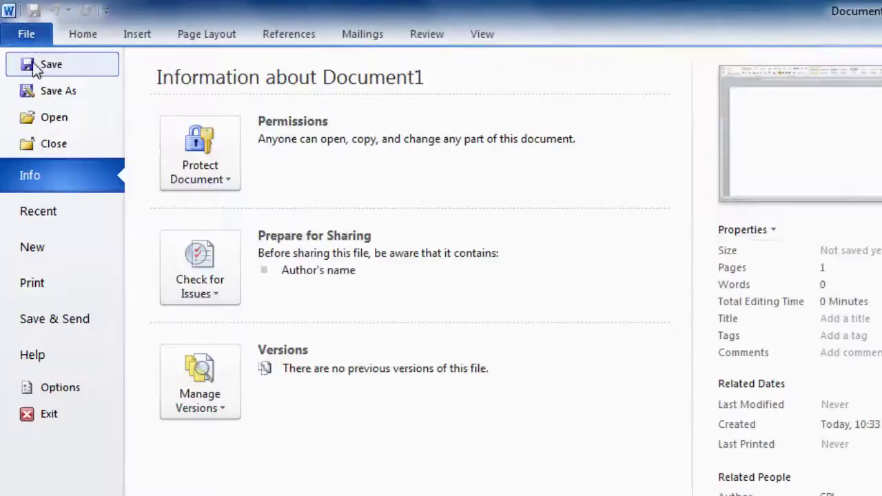
left_click(38, 254)
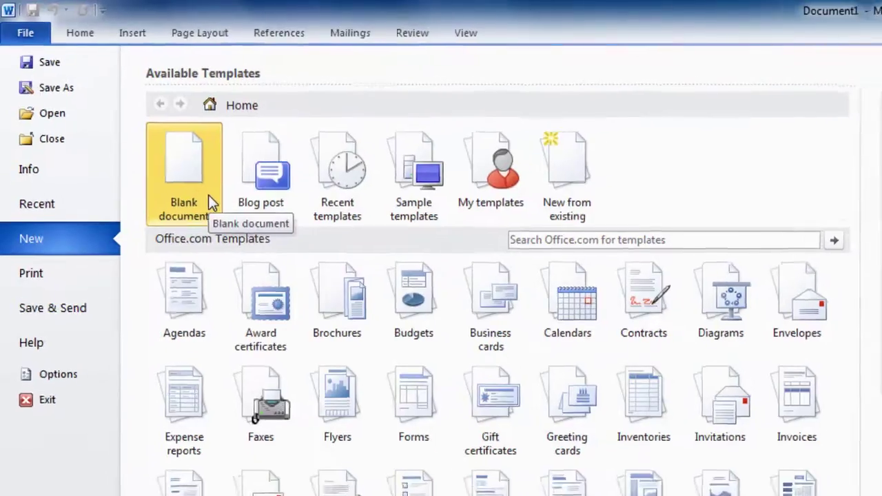
double_click(208, 194)
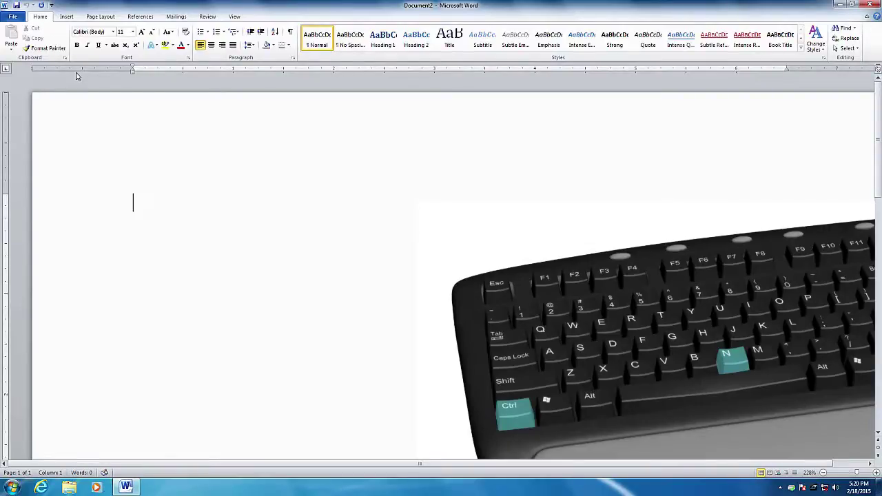
Open another blank document with Ctrl+N, then browse for an existing document to open.
key("ctrl+n")
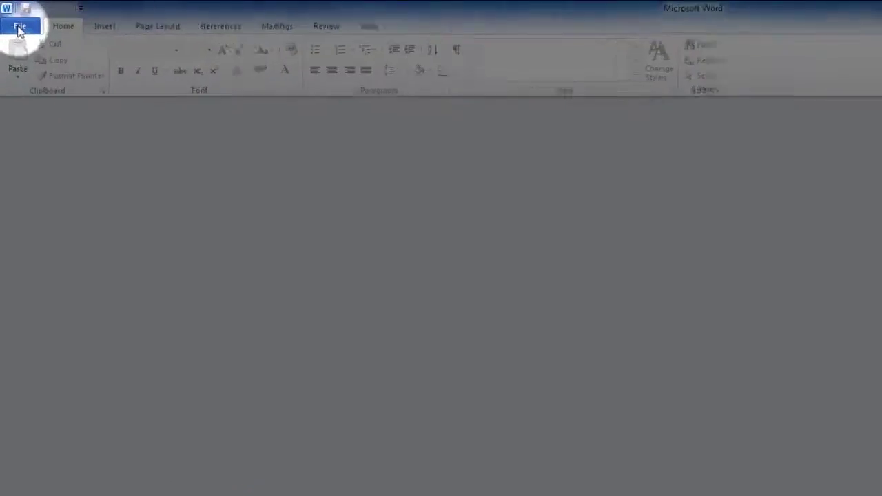
left_click(11, 17)
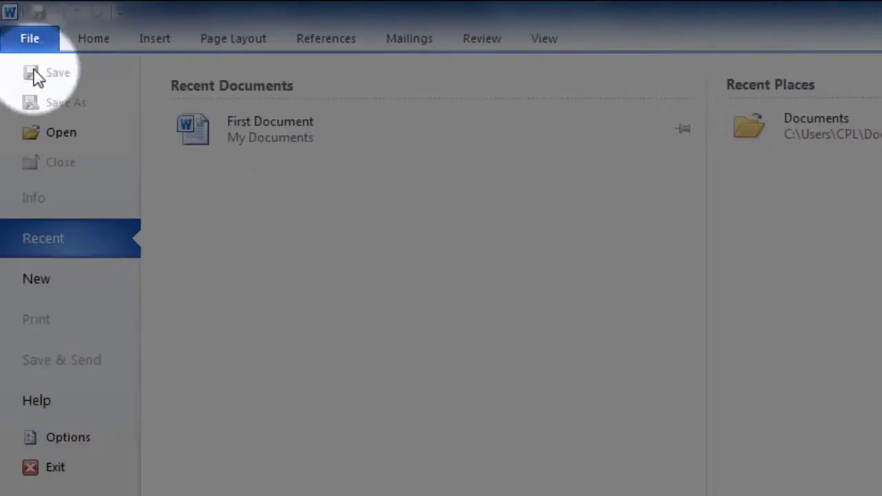
left_click(66, 135)
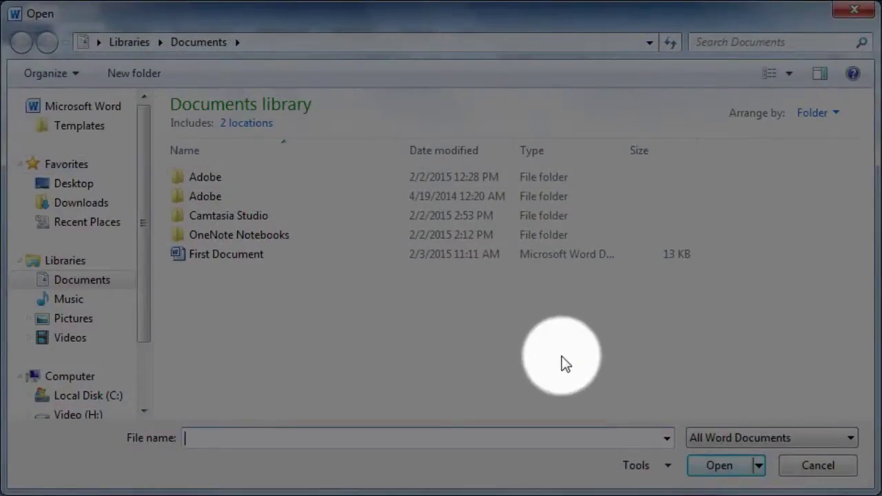
Open First Document from the Documents library.
left_click(833, 471)
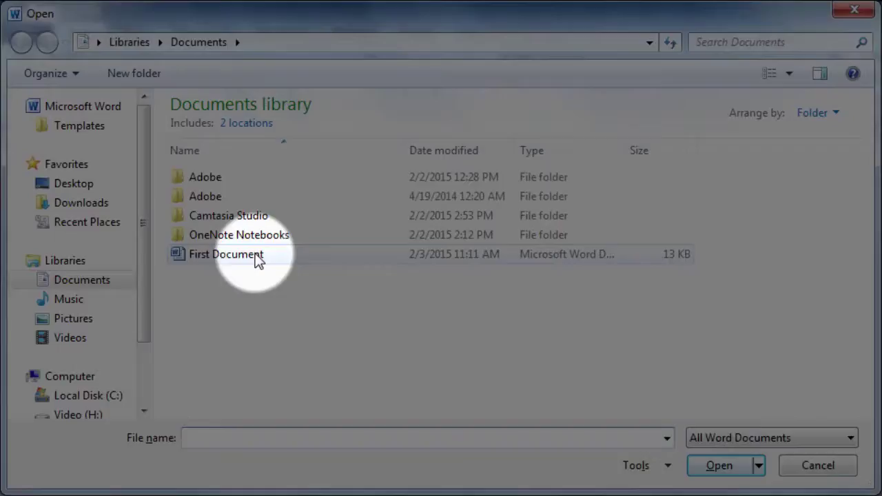
left_click(256, 253)
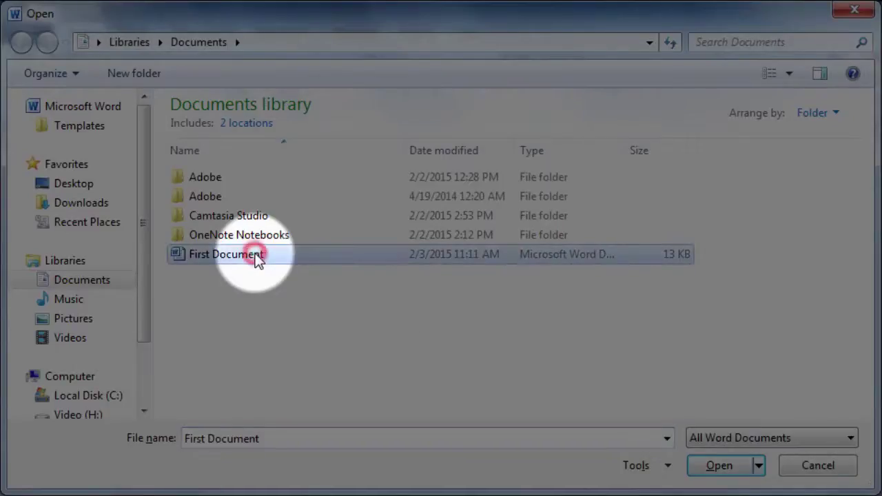
left_click(717, 479)
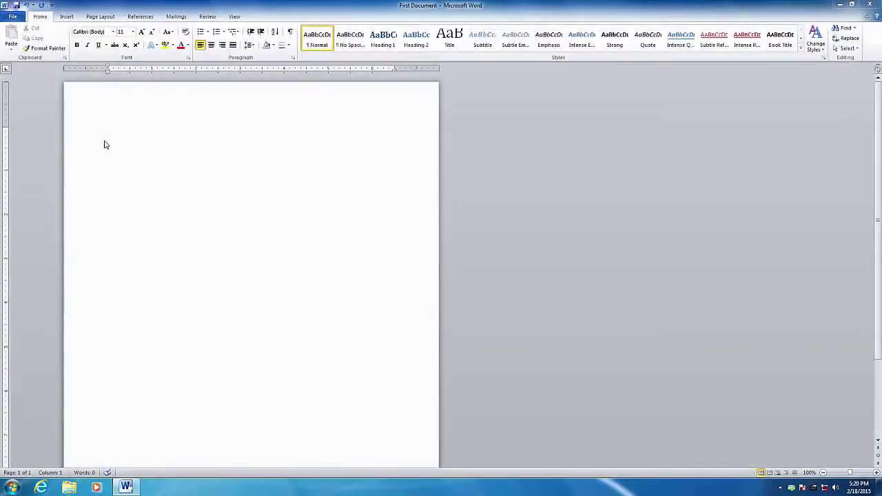
Type 'Virtual University' and 'world class education at your doorstep' as two separate lines.
type("Virtual ")
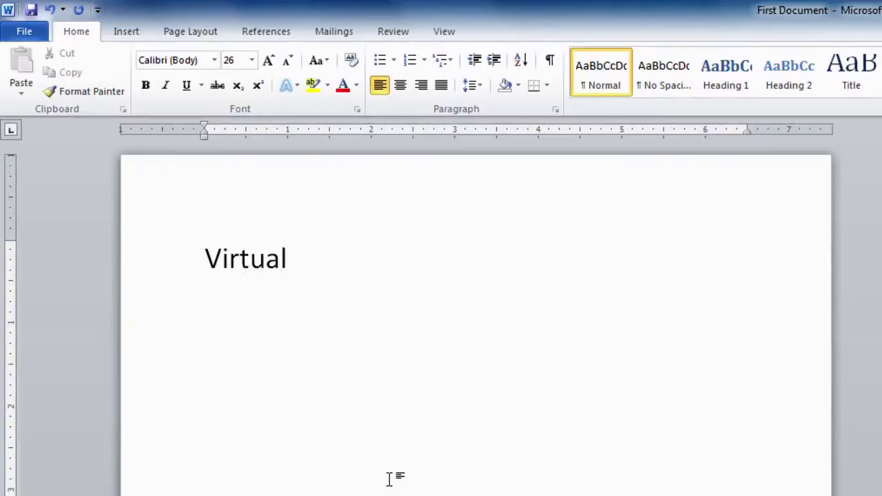
type("University")
key("Return")
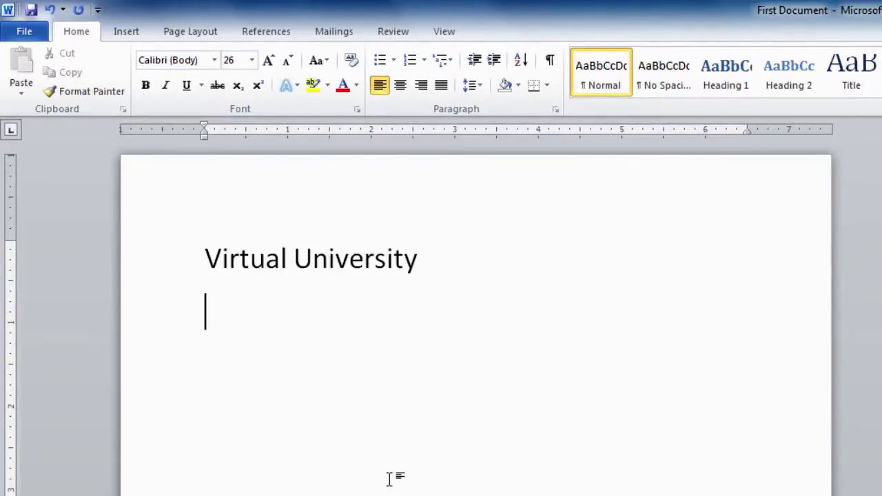
type("wor")
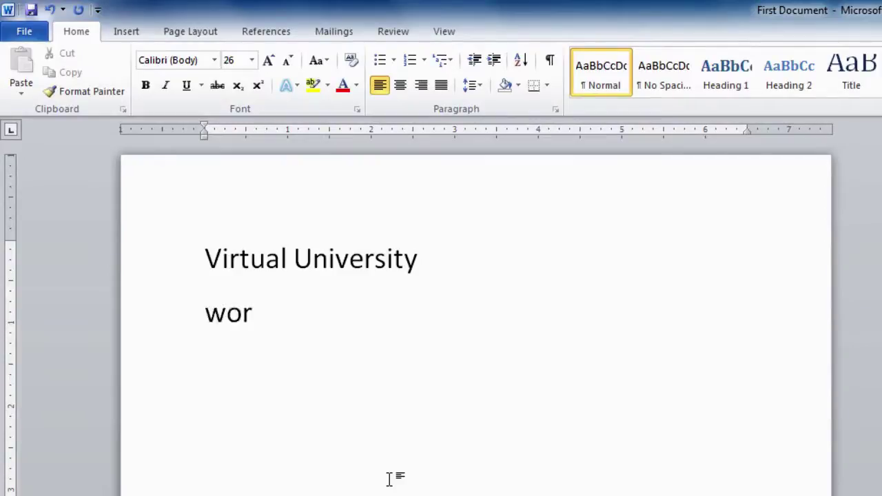
type("ld class ")
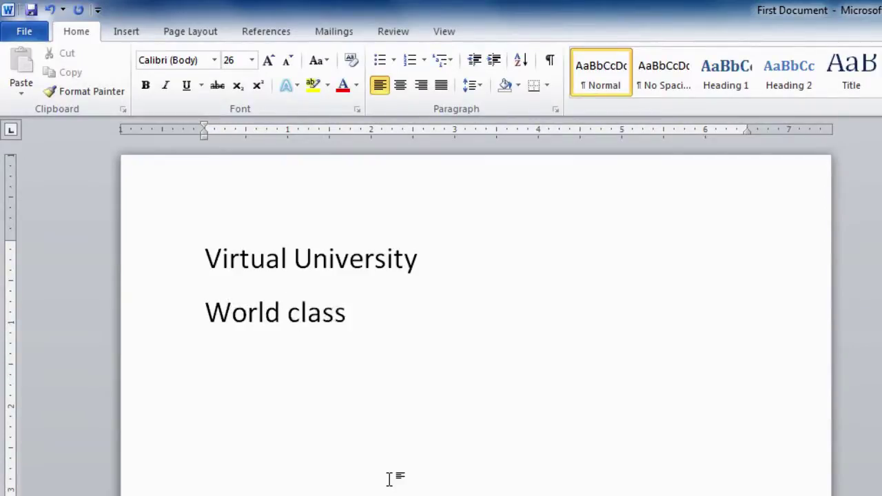
type("education at your door")
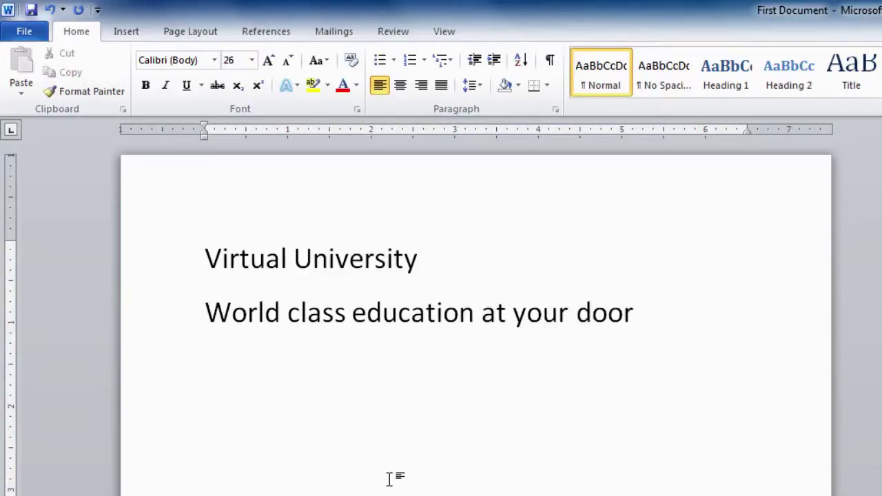
type("step")
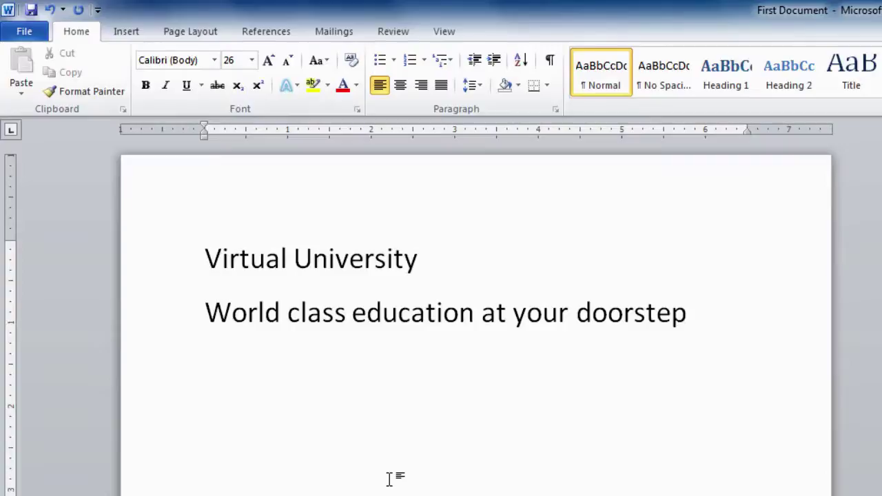
left_click(352, 312)
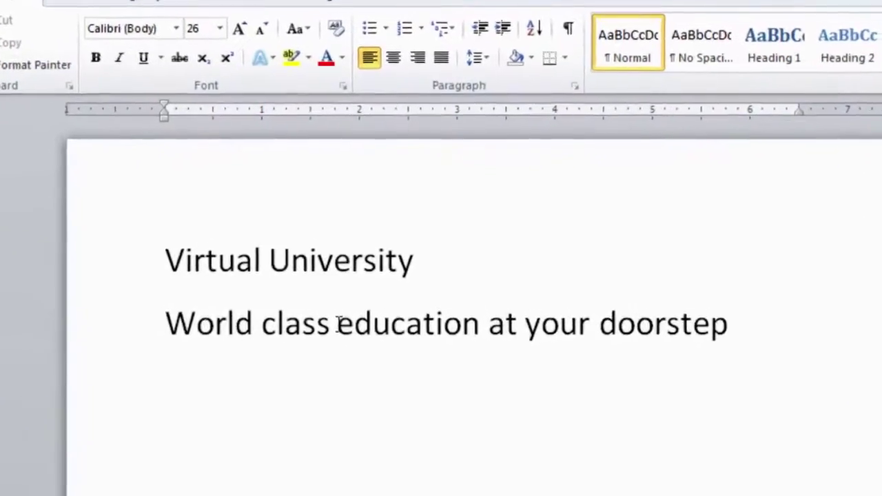
key("Up")
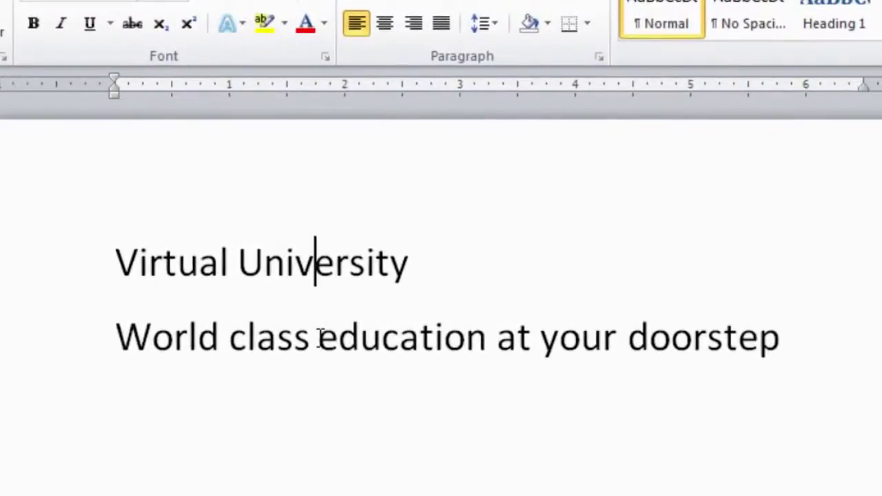
key("Down")
key("Right")
key("Right")
key("Right")
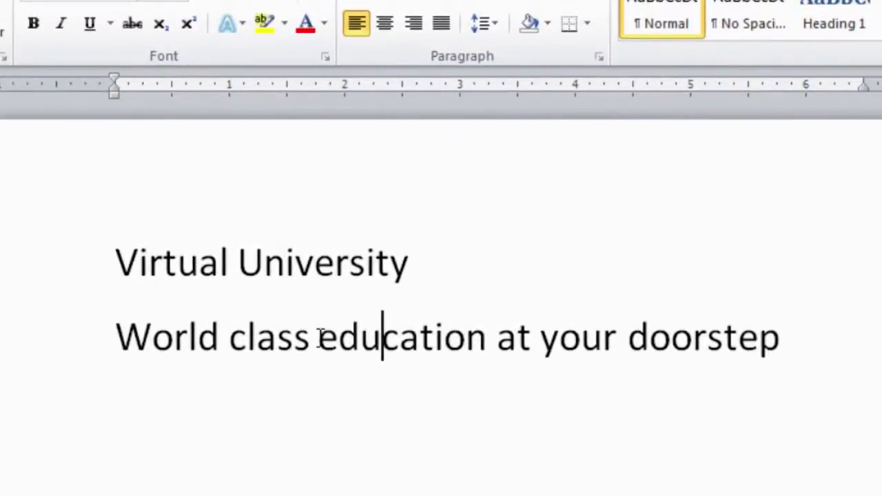
key("Left")
key("Left")
key("Left")
key("Left")
key("Left")
key("Left")
key("Left")
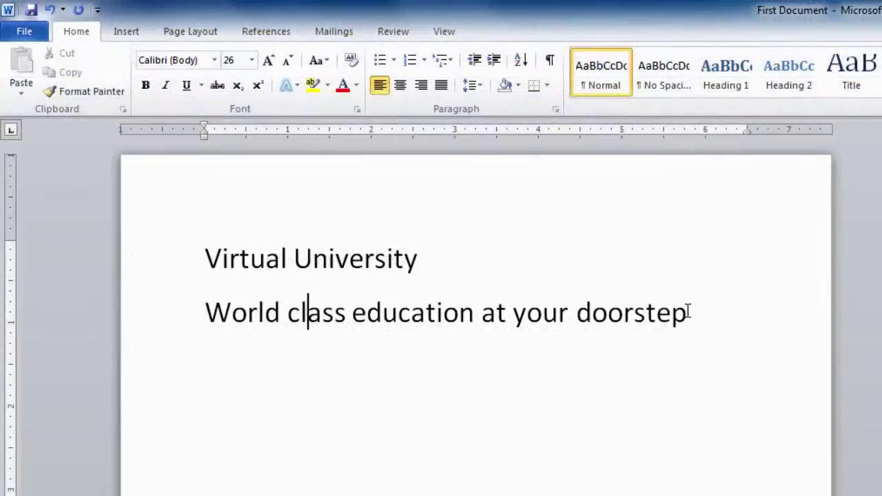
left_click(687, 312)
Add the lines 'best professor of the country' and 'Internationally recognized degree.' below doorstep.
key("Return")
type("best professor of the country")
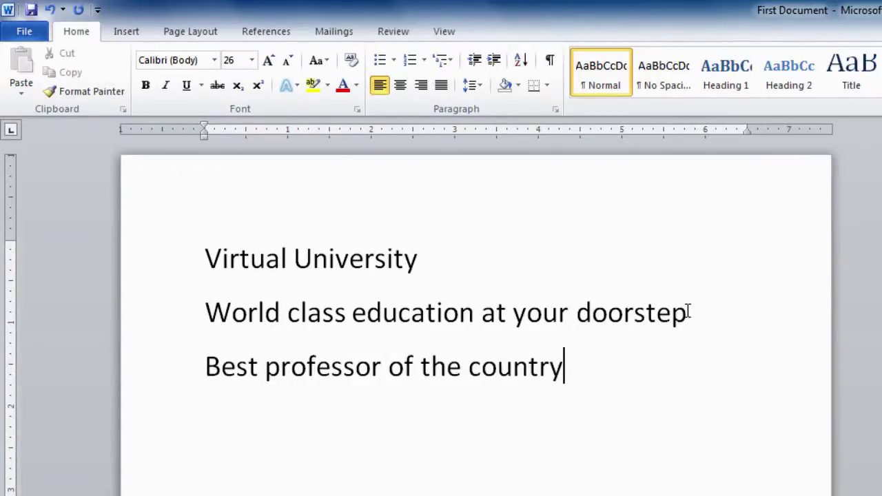
key("Return")
type("In")
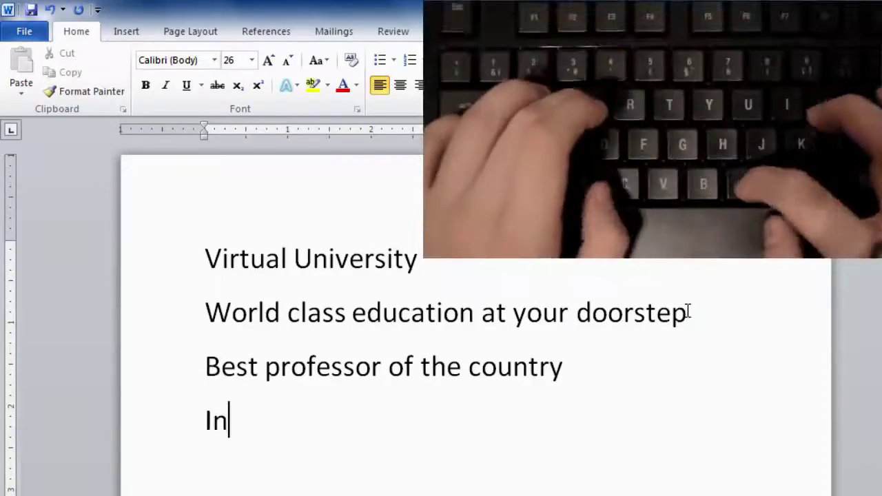
type("ternational")
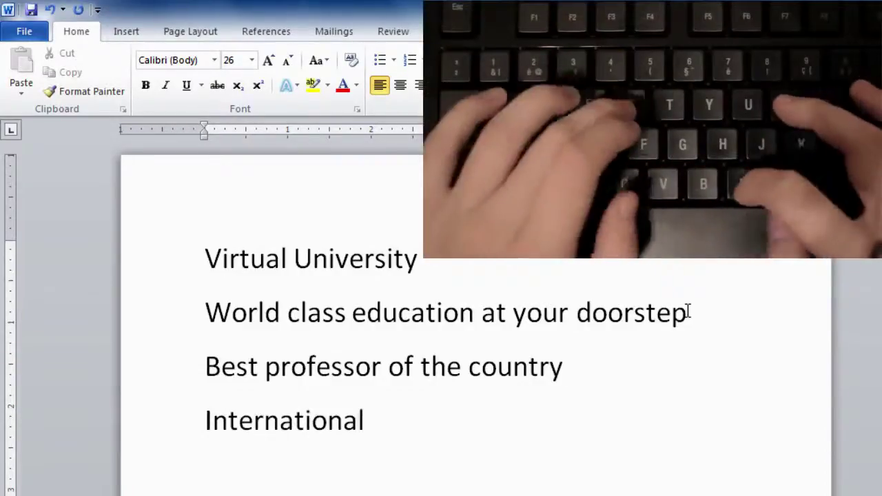
type("ly re")
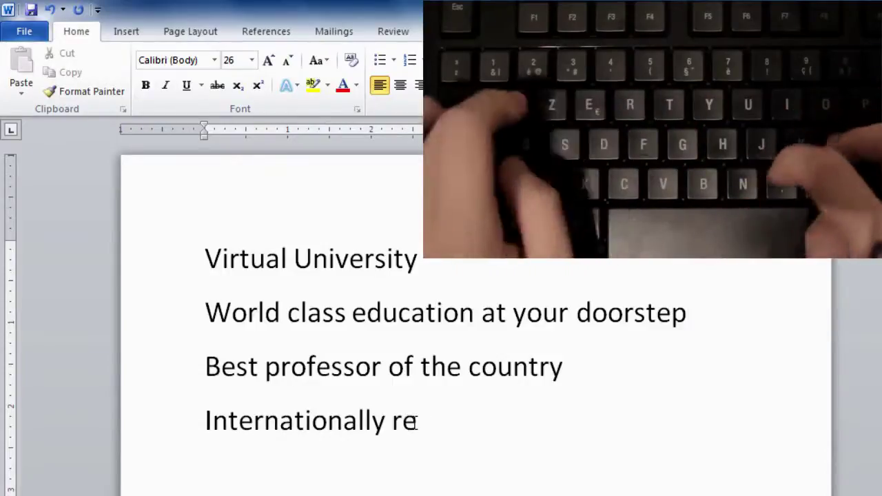
type("cognized ")
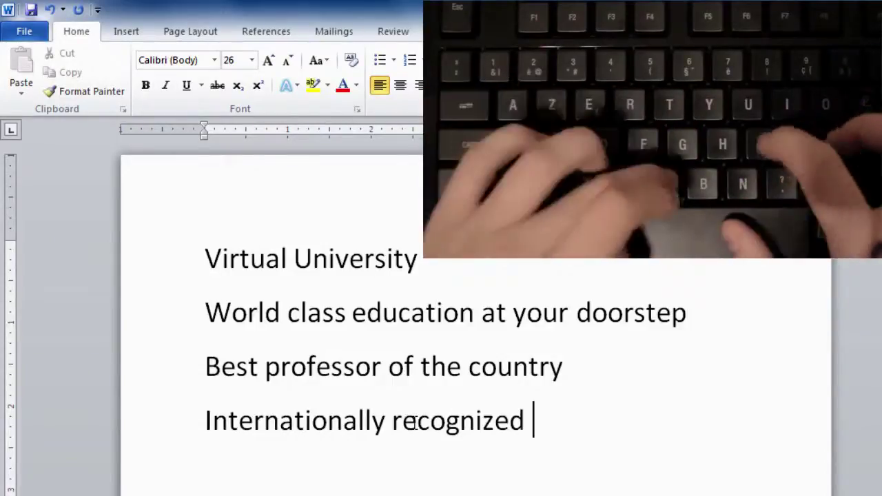
type("degree")
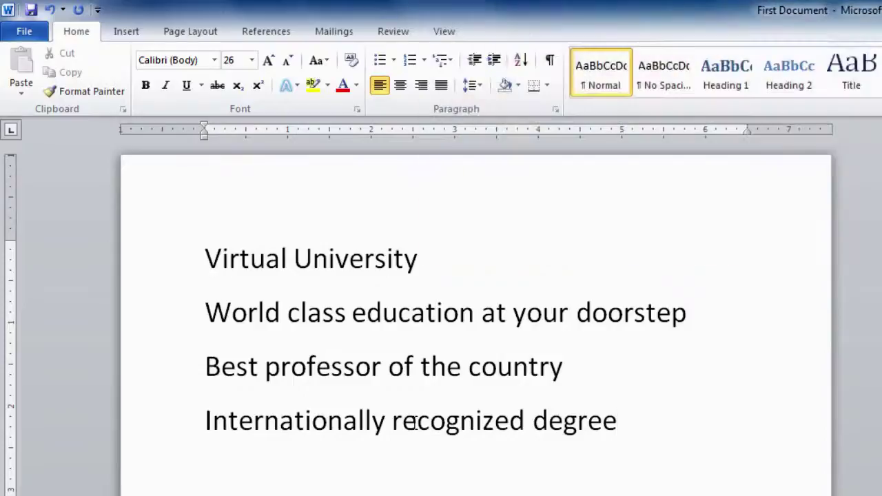
type(".")
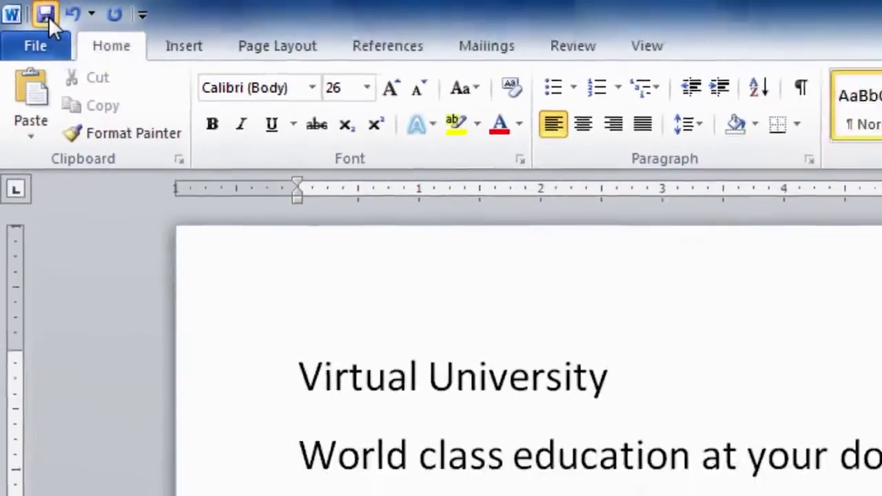
Bring up the save window via the toolbar, then File > Save As, cancelling both times.
left_click(56, 19)
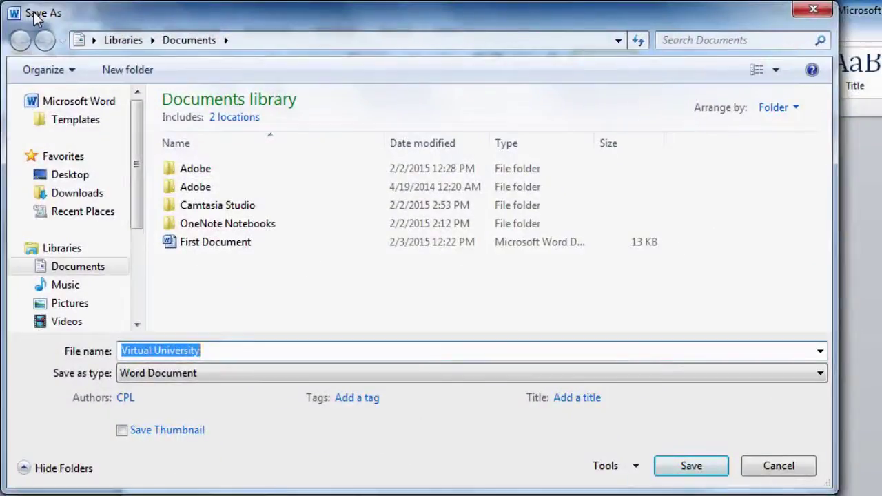
left_click(779, 466)
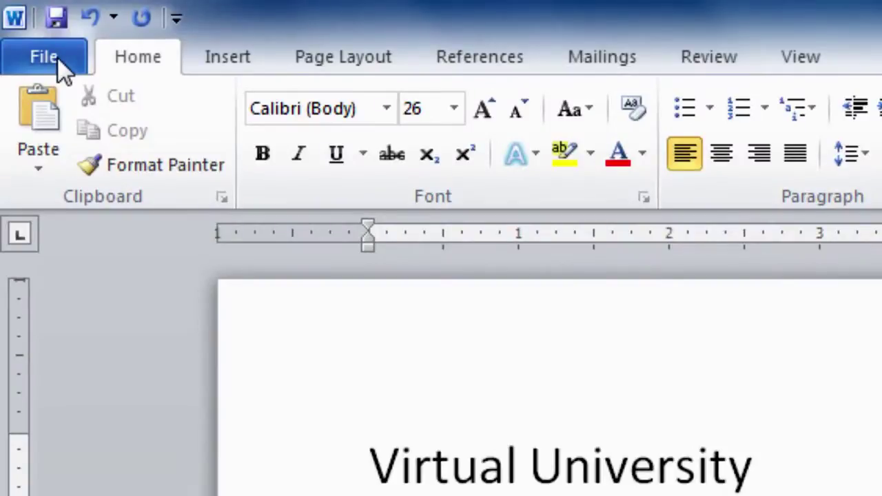
left_click(58, 60)
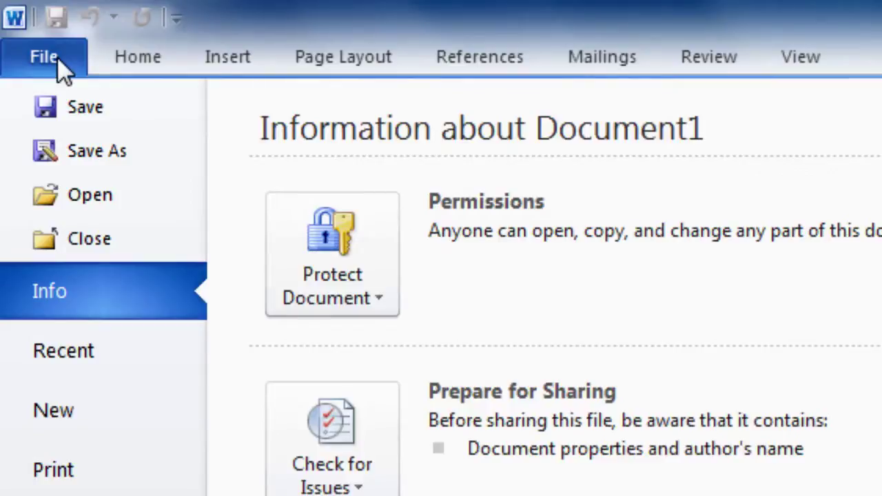
left_click(73, 116)
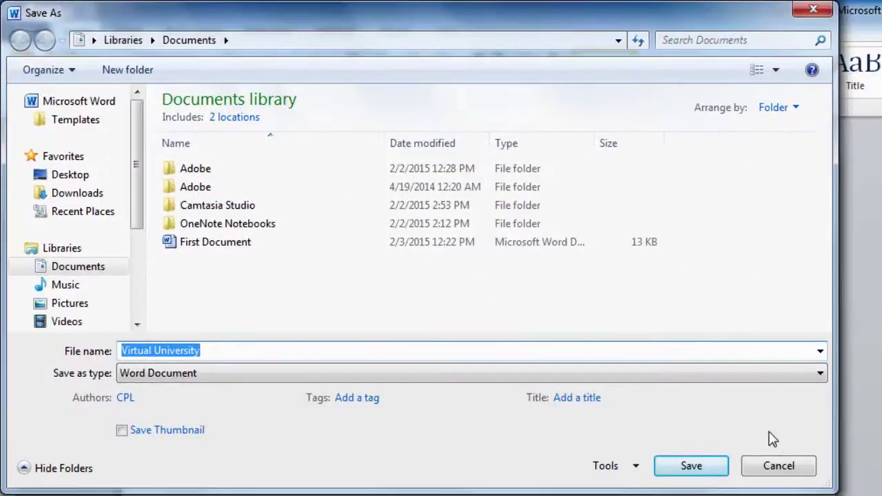
left_click(779, 467)
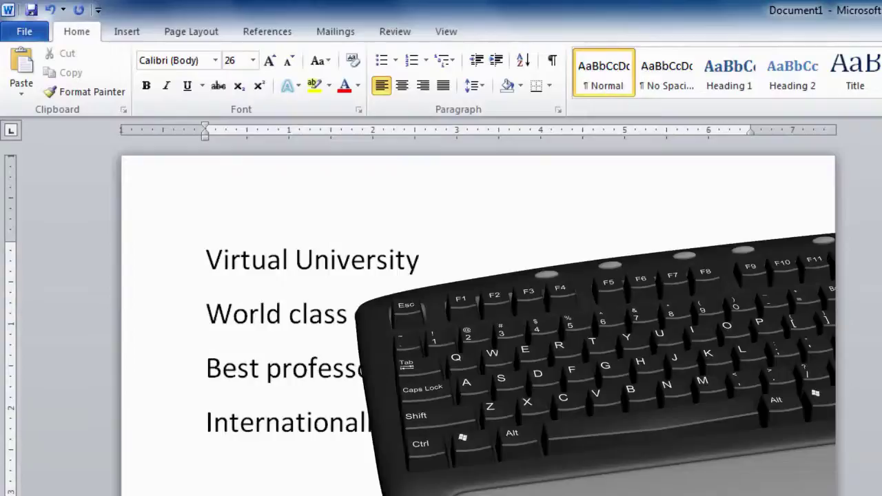
Save the document under the file name 'my first document'.
key("ctrl+s")
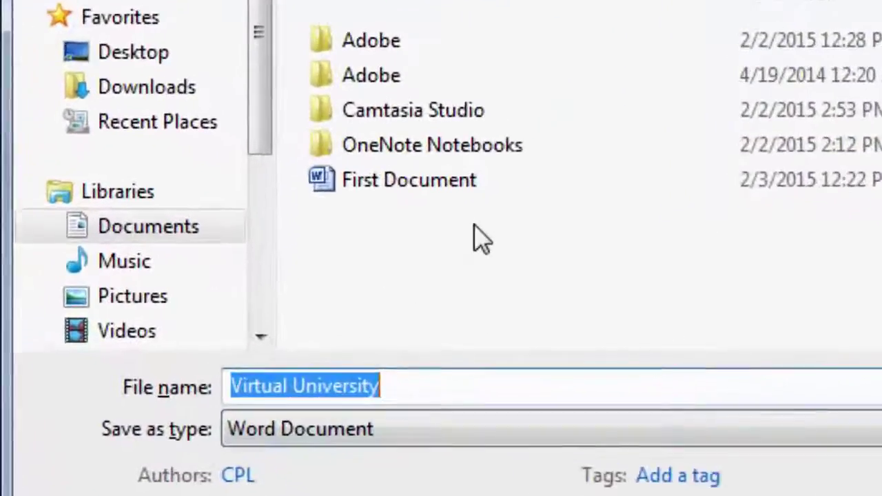
type("my first ")
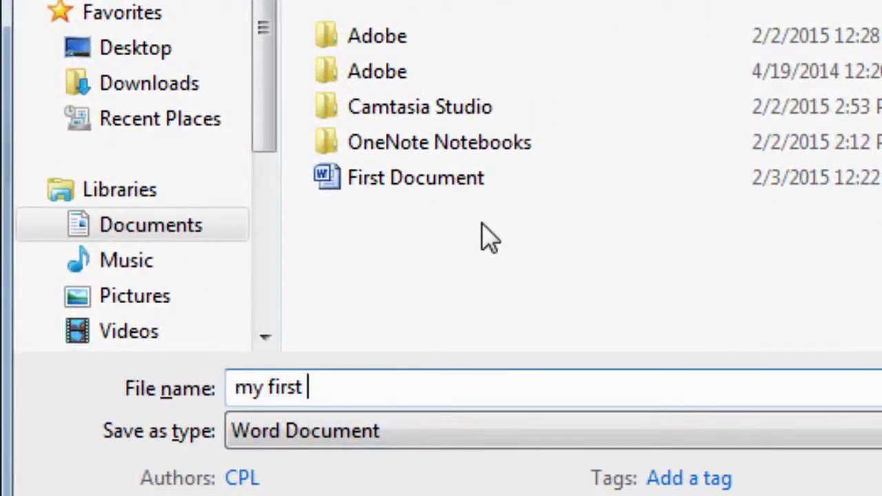
type("document")
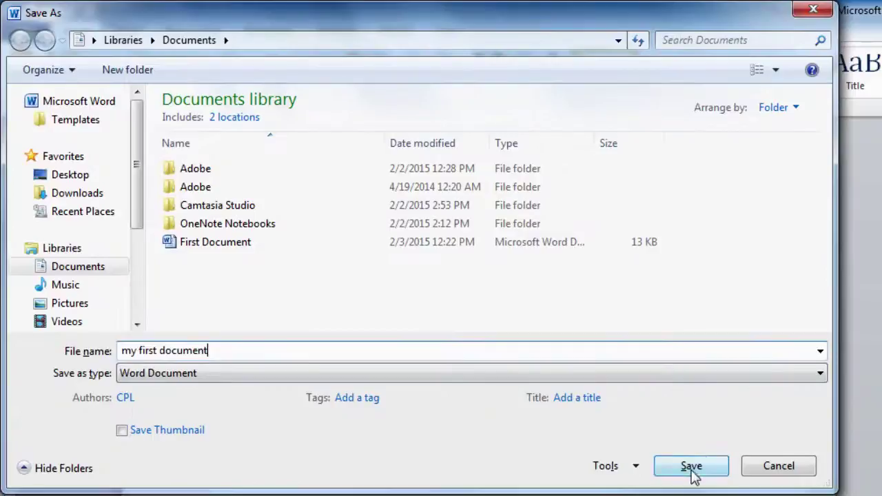
left_click(693, 473)
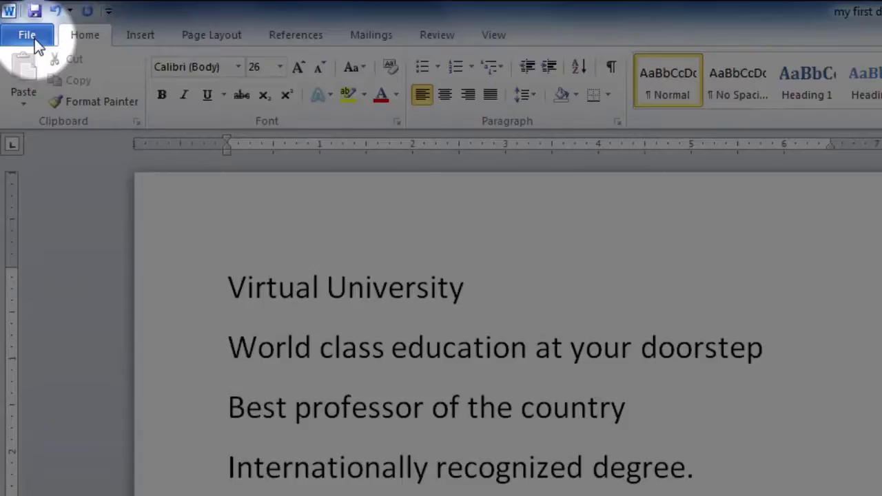
Create a new blank document and type 'This is my first document'.
left_click(34, 39)
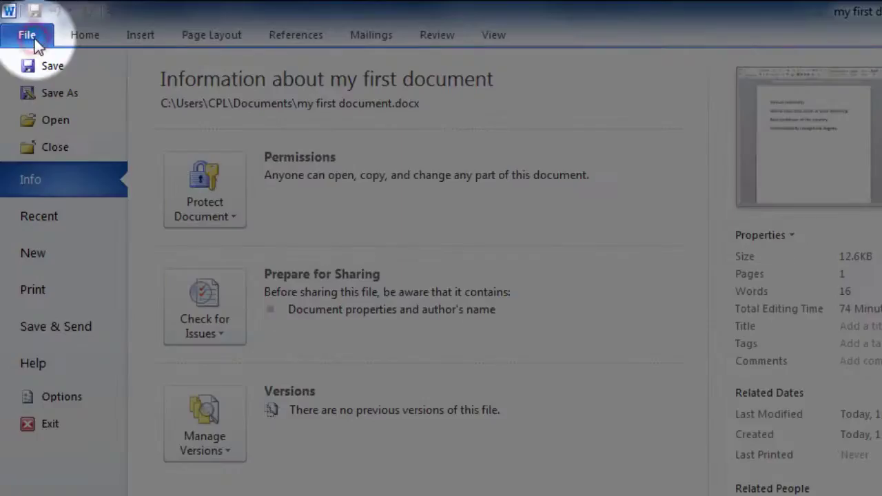
left_click(53, 258)
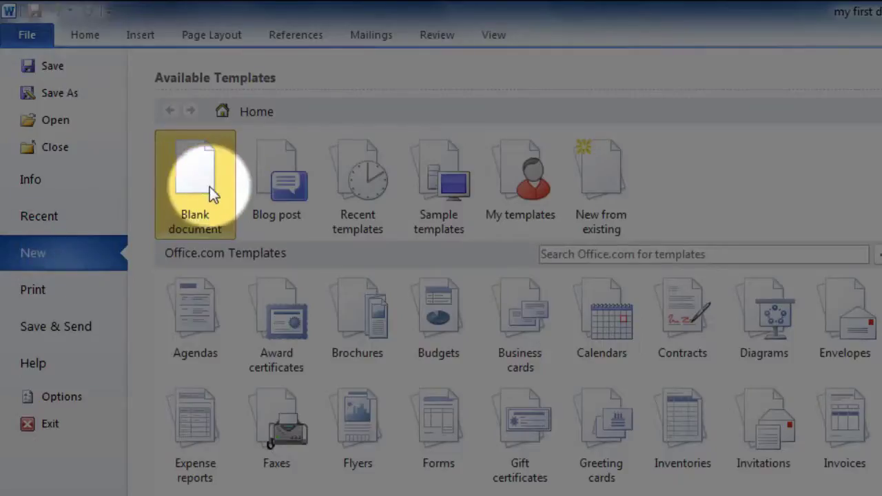
double_click(217, 202)
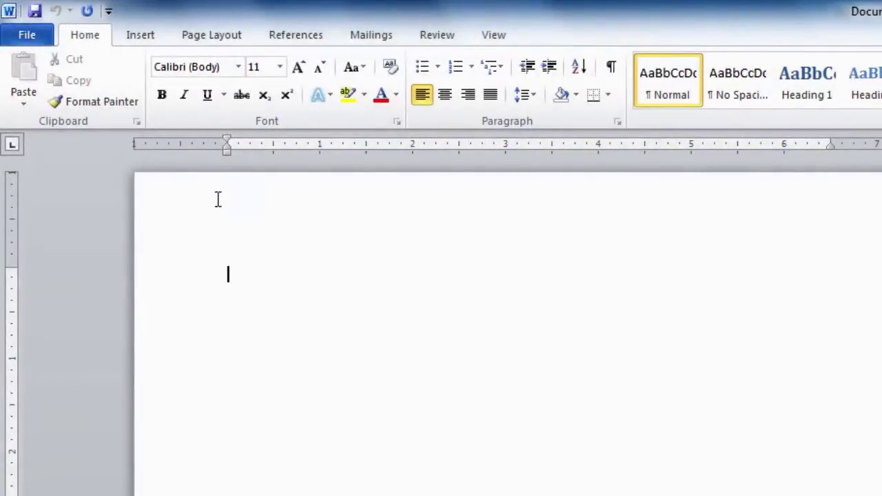
type("This is my first document")
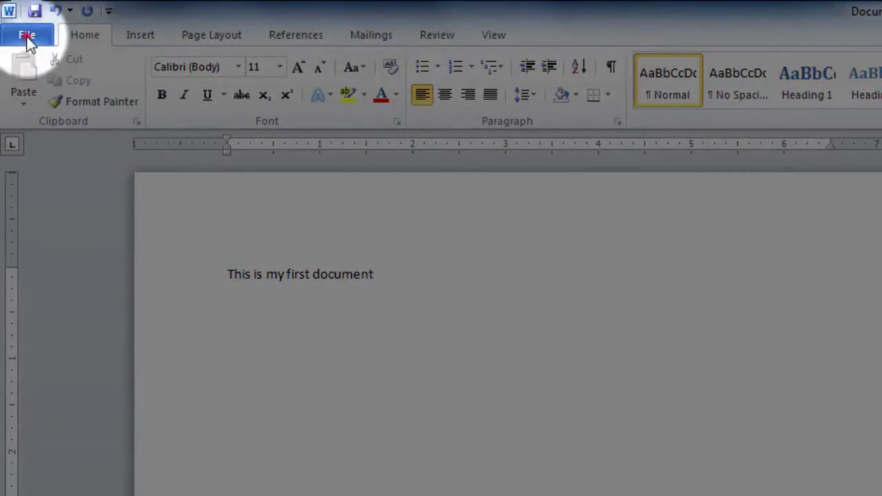
Save the new document with the file name 'My document'.
left_click(28, 40)
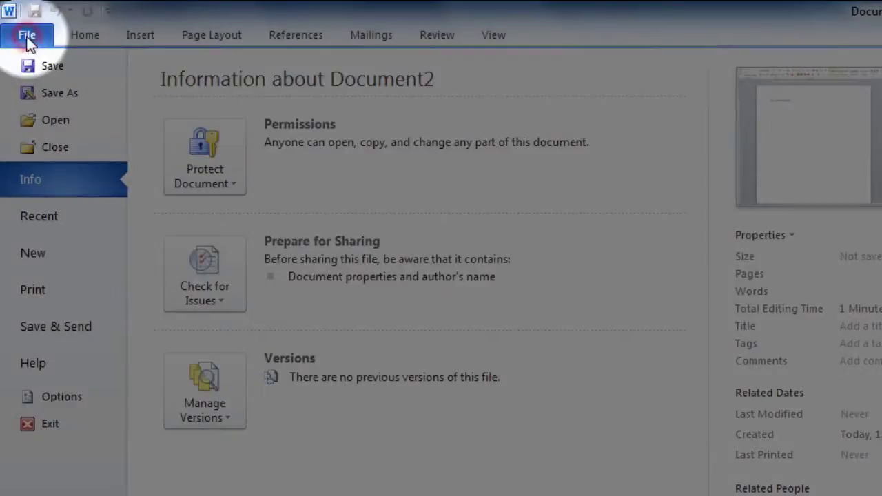
left_click(53, 69)
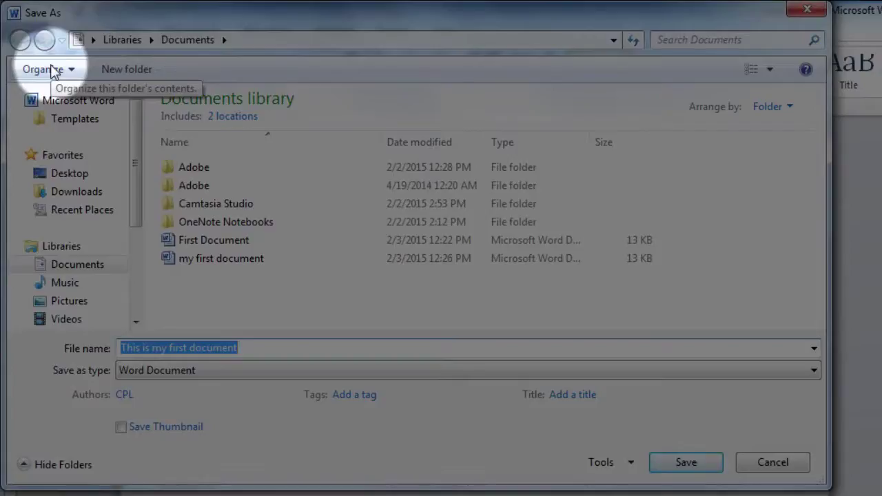
type("My")
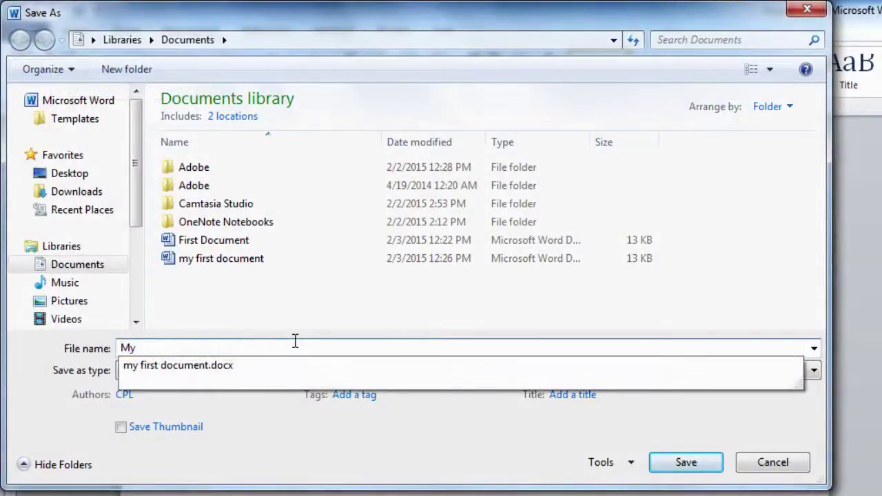
type(" document")
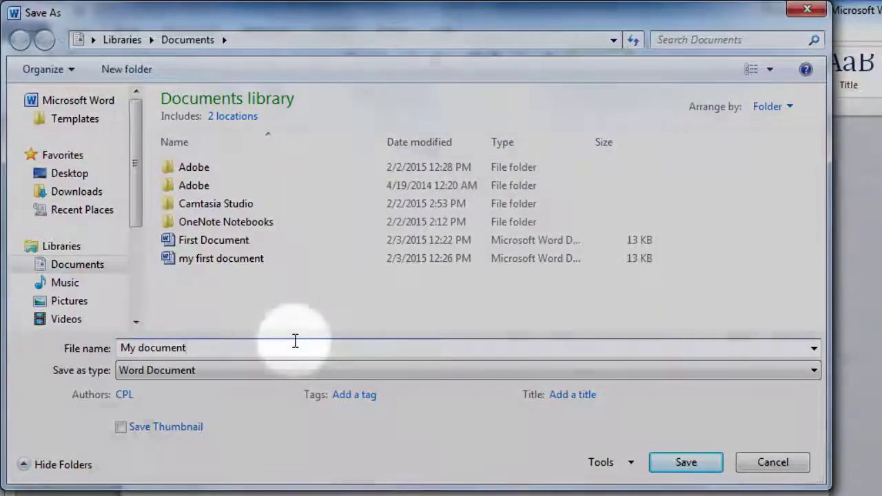
left_click(697, 463)
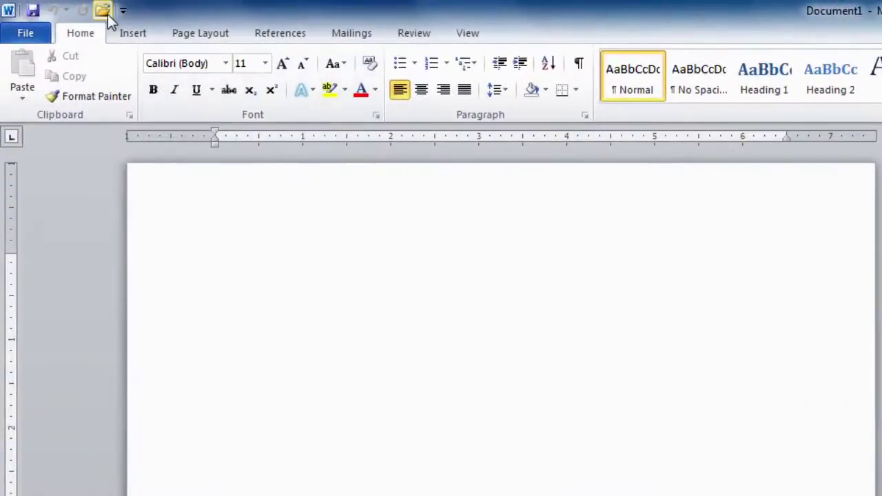
Try Open from the Quick Access Toolbar and File menu, cancelling each, then reopen with Ctrl+O.
left_click(103, 11)
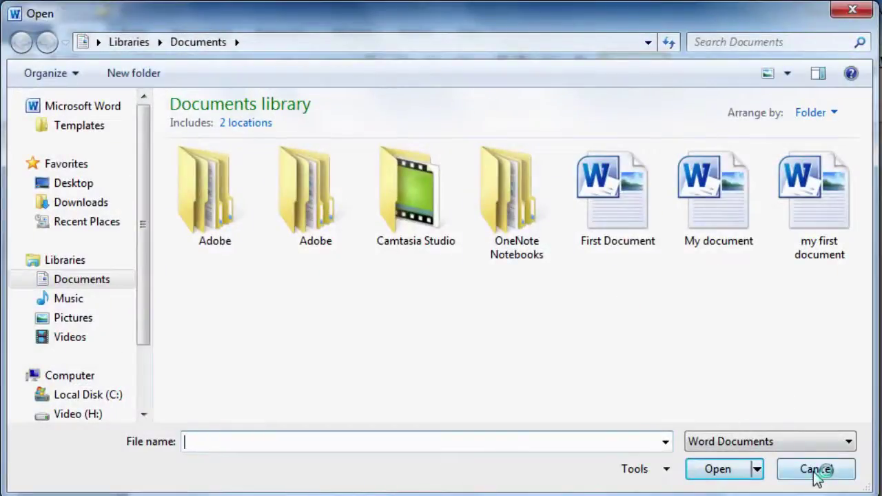
left_click(816, 474)
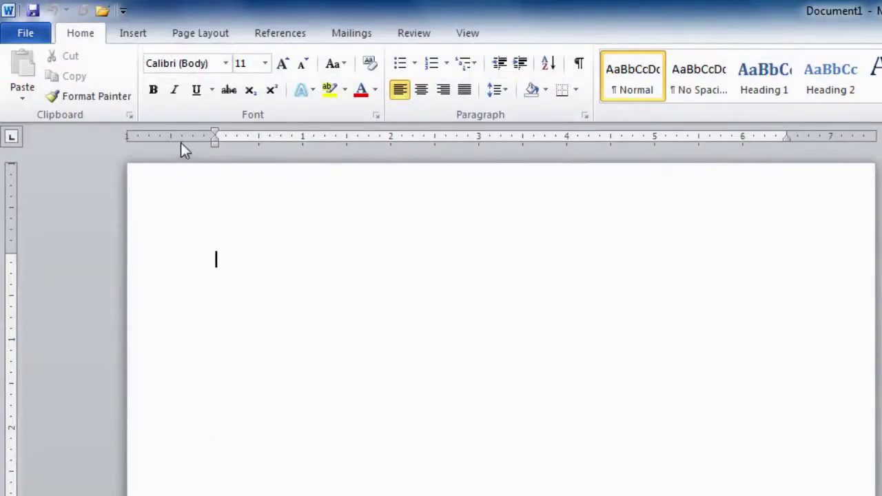
left_click(27, 34)
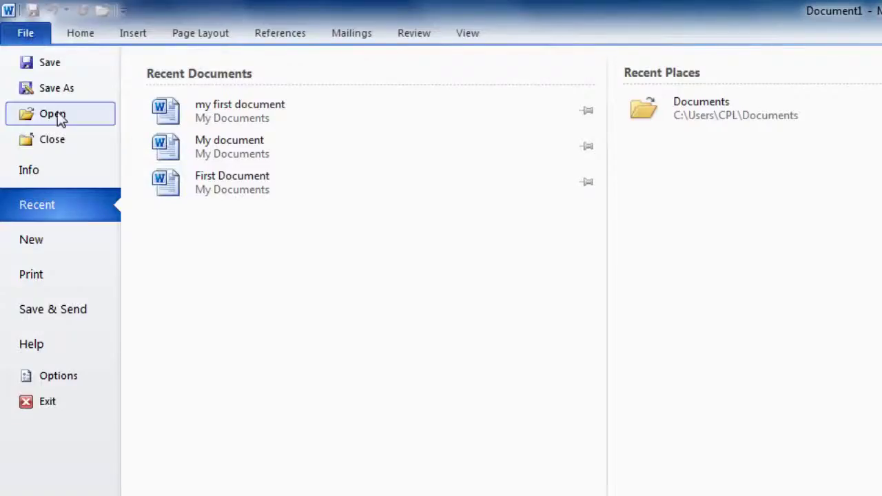
left_click(59, 116)
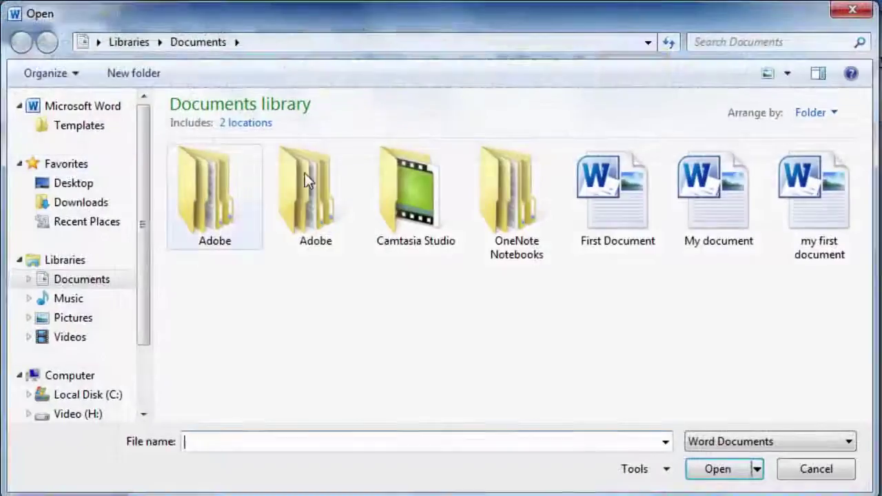
left_click(817, 470)
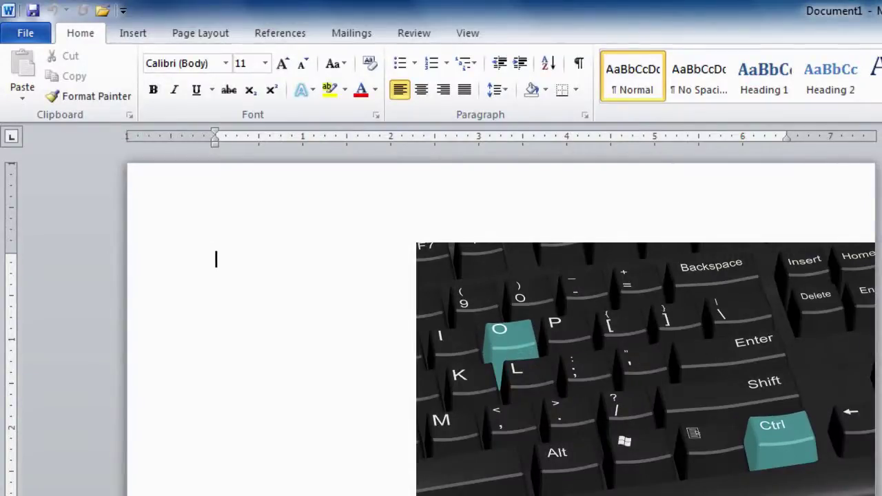
key("ctrl+o")
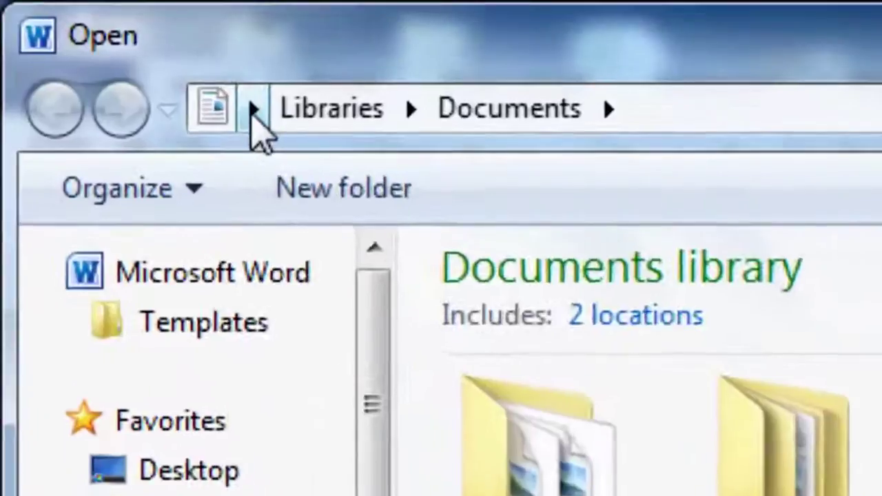
Browse Computer > Video (H:) > CPL-Word Processing and open the Pakistan document.
left_click(127, 55)
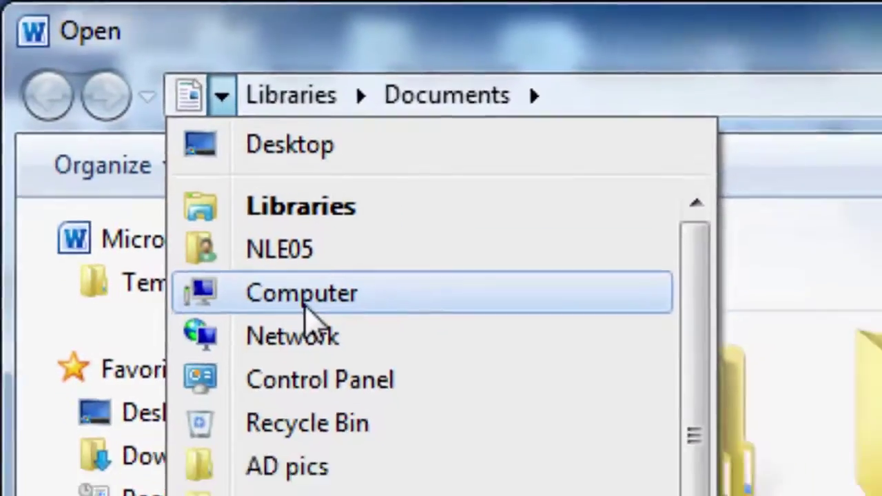
left_click(304, 306)
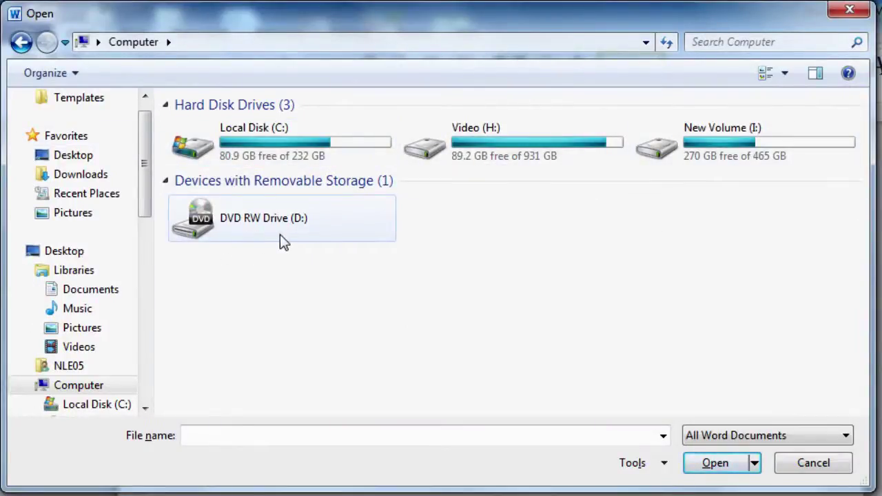
double_click(513, 142)
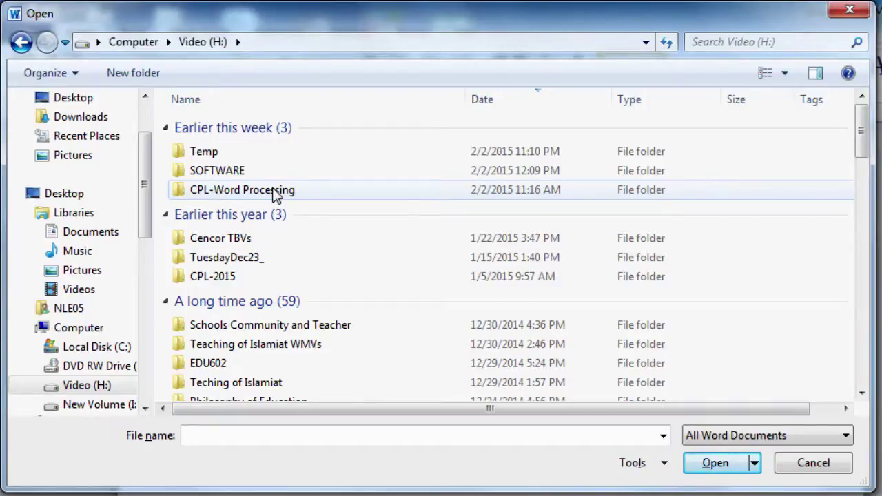
double_click(273, 191)
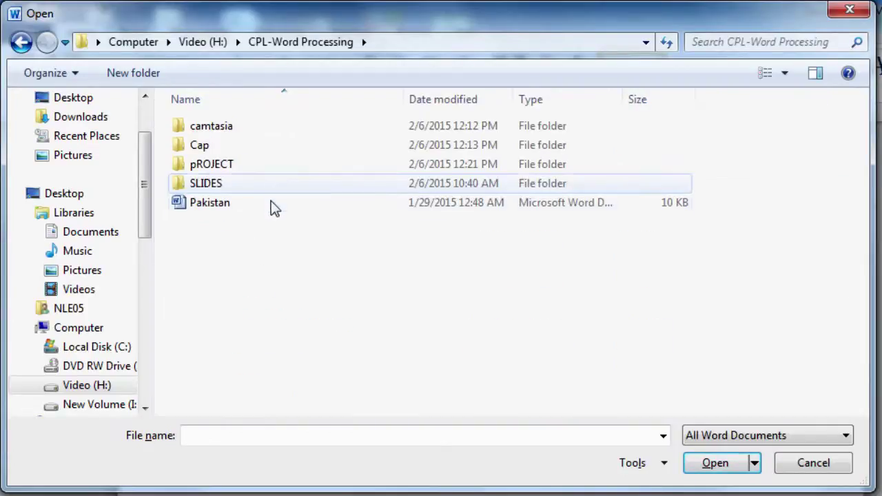
double_click(214, 206)
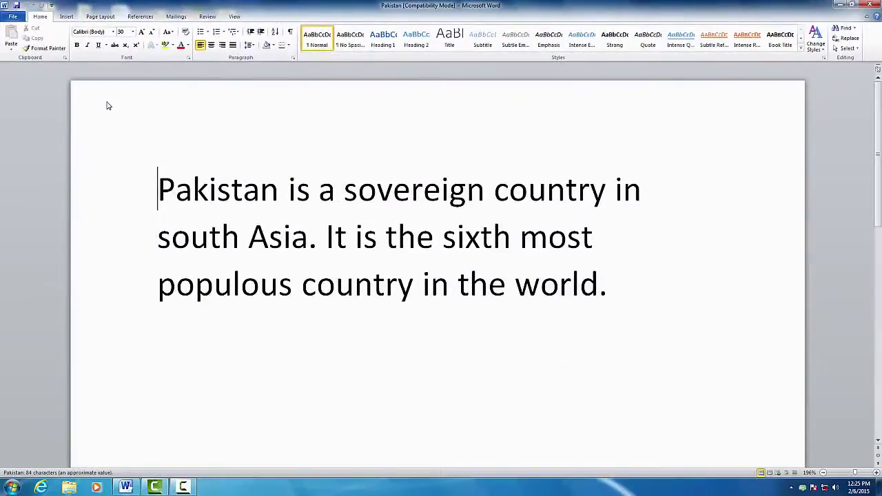
Reopen the Open dialog with Ctrl+O, look inside the Adobe folder, then go back to Documents.
key("ctrl+o")
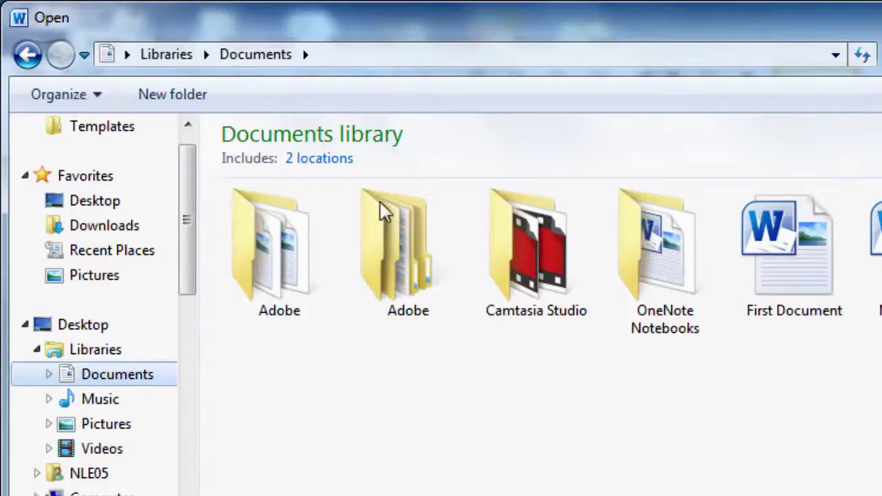
double_click(412, 280)
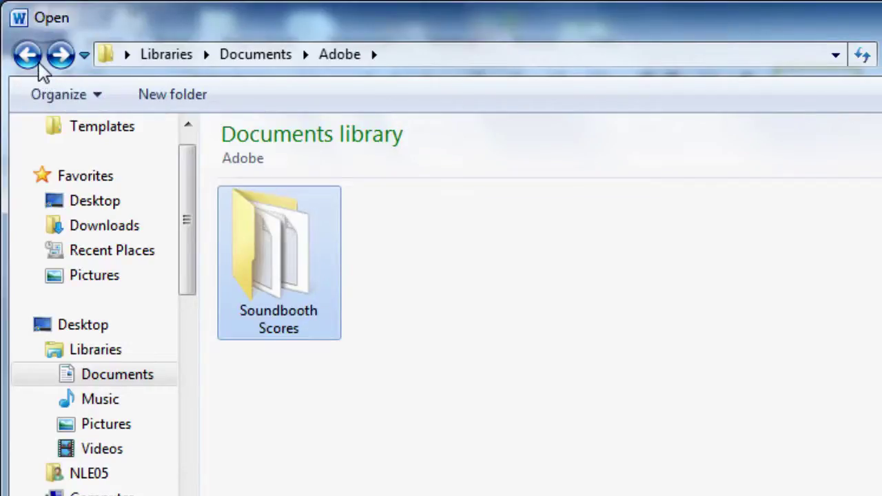
left_click(28, 55)
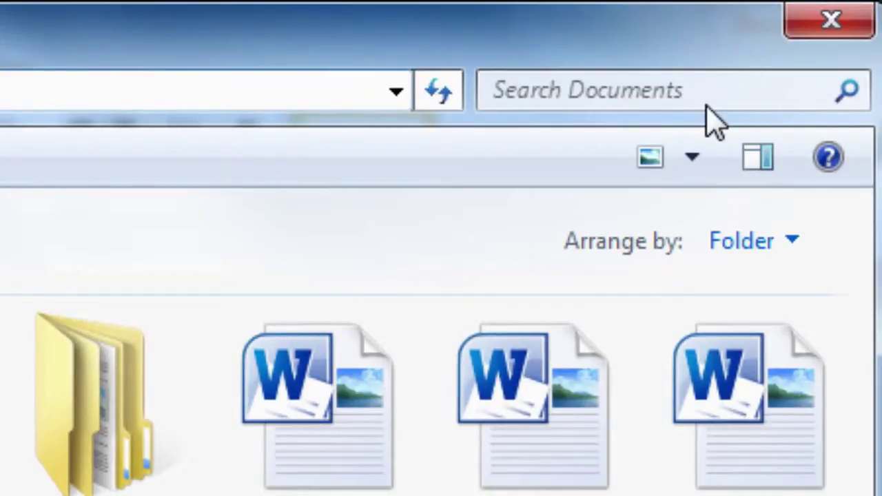
Search Documents for 'my first document' and select the matching result.
left_click(544, 86)
type("my first docu")
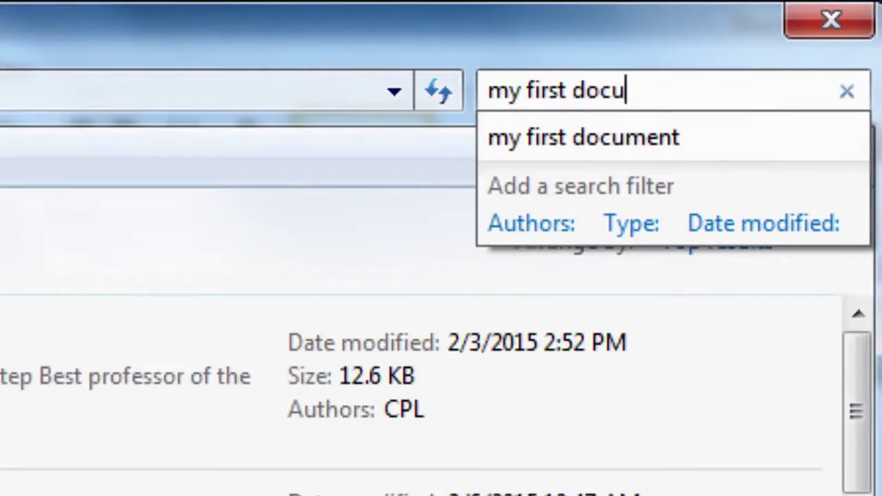
type("ment")
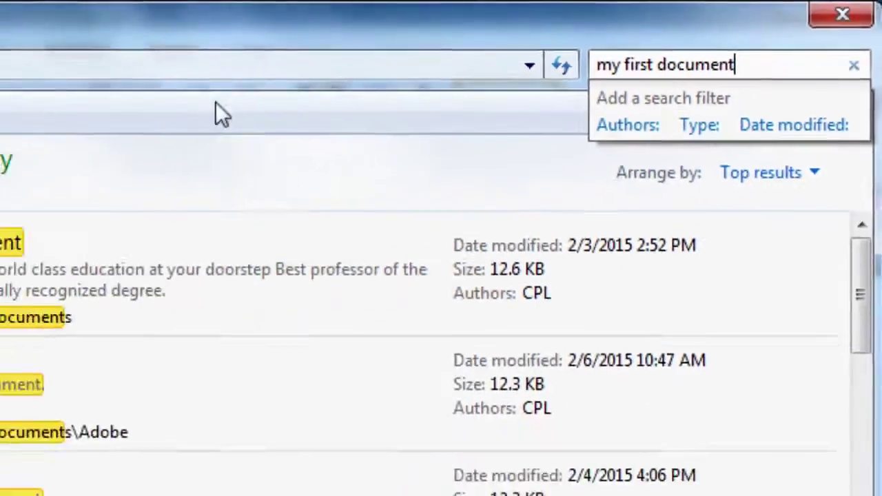
left_click(282, 160)
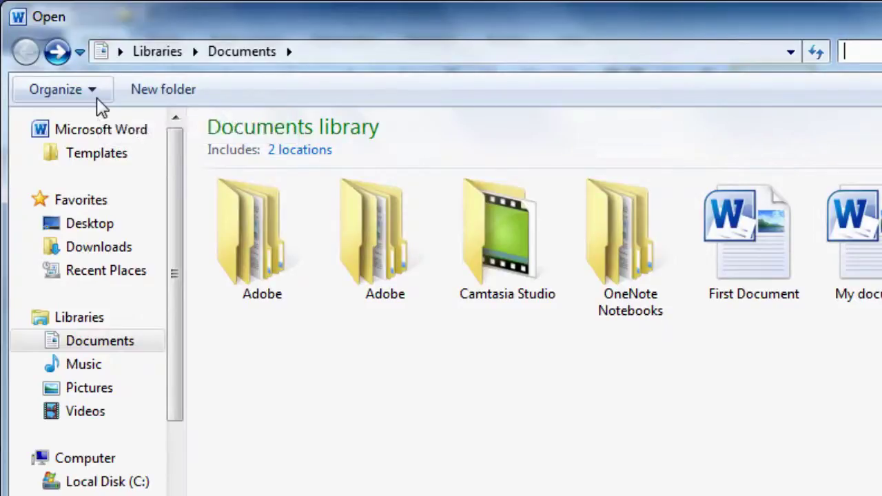
Select the second Adobe folder and look through the Organize menu, then close it.
left_click(370, 253)
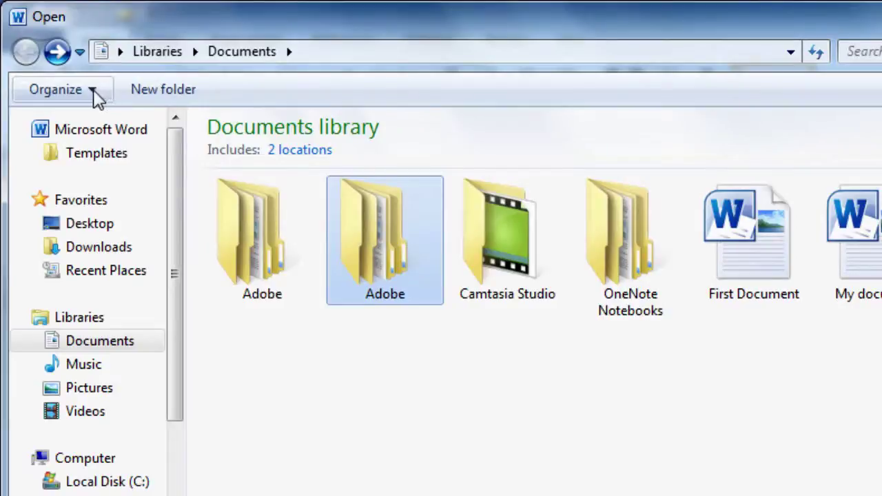
left_click(94, 93)
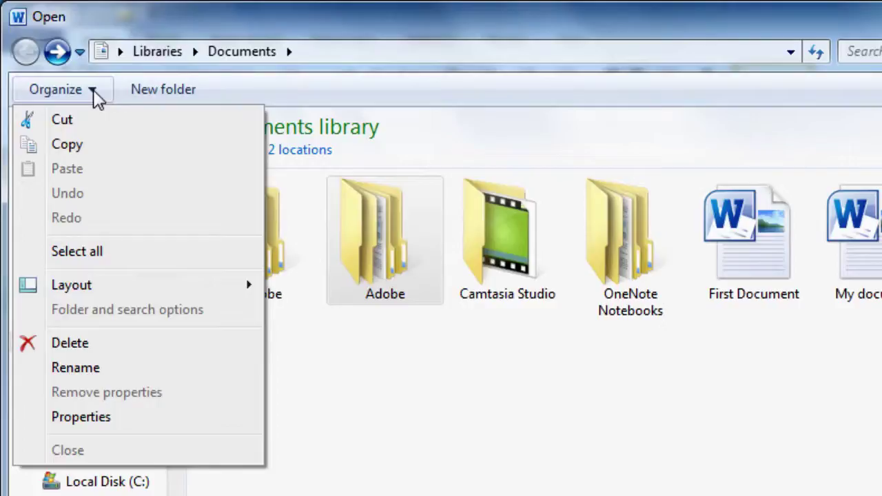
left_click(95, 96)
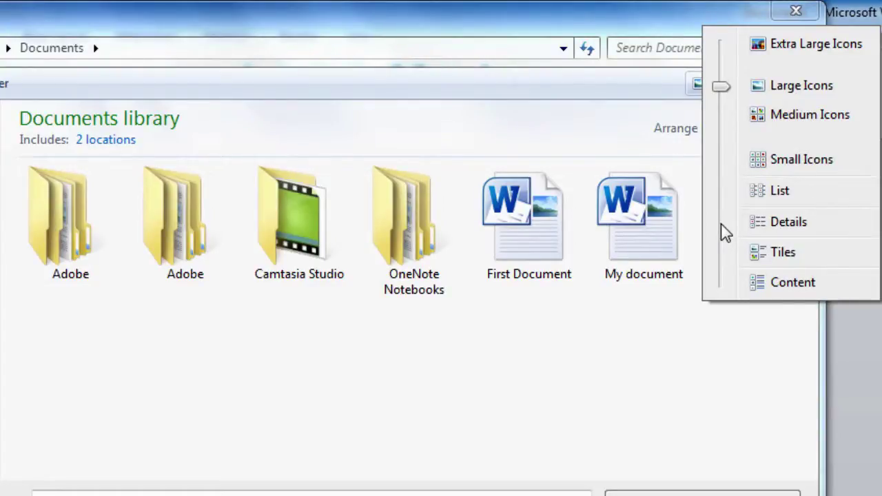
Show the files in Details view, then drag the view slider back to large icons.
left_click(772, 221)
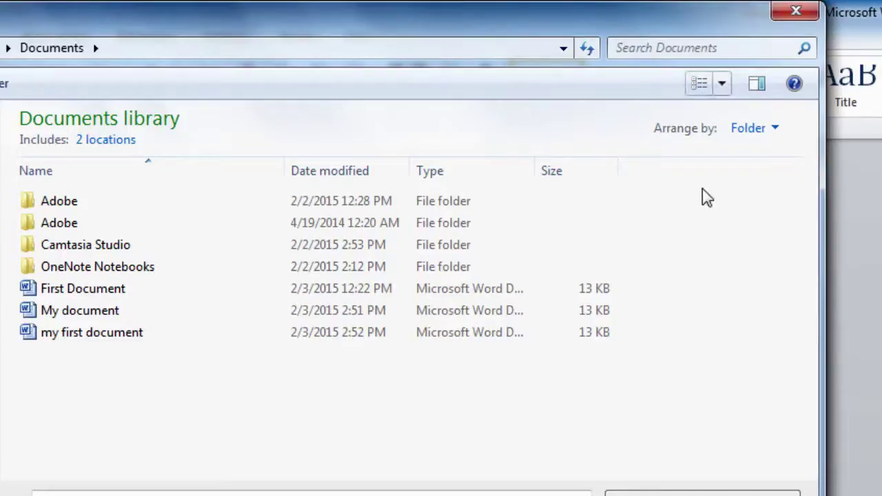
left_click(721, 84)
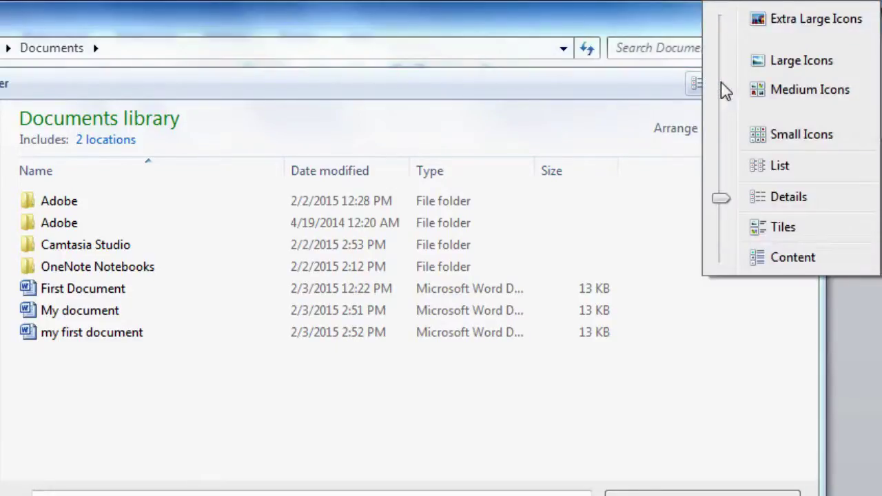
mouse_move(721, 198)
left_mouse_down()
mouse_move(728, 256)
mouse_move(707, 105)
mouse_move(714, 66)
mouse_move(718, 76)
left_mouse_up()
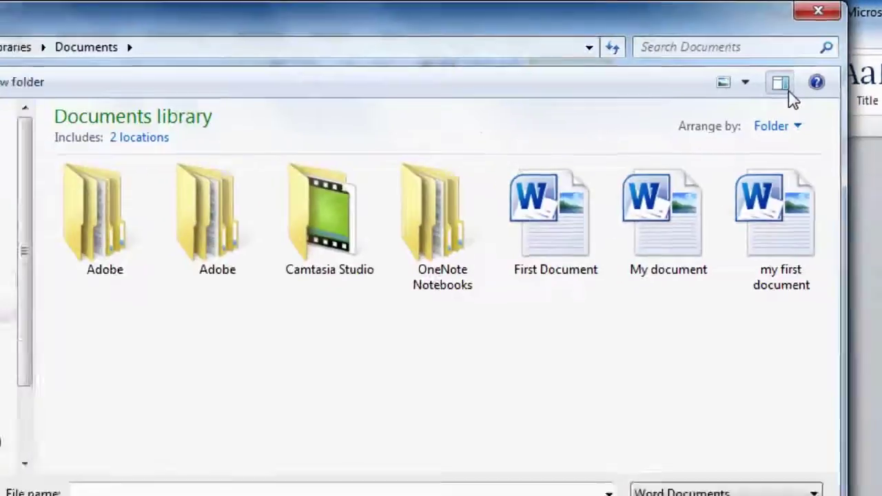
Turn on the preview pane beside the Open dialog's file list.
left_click(703, 112)
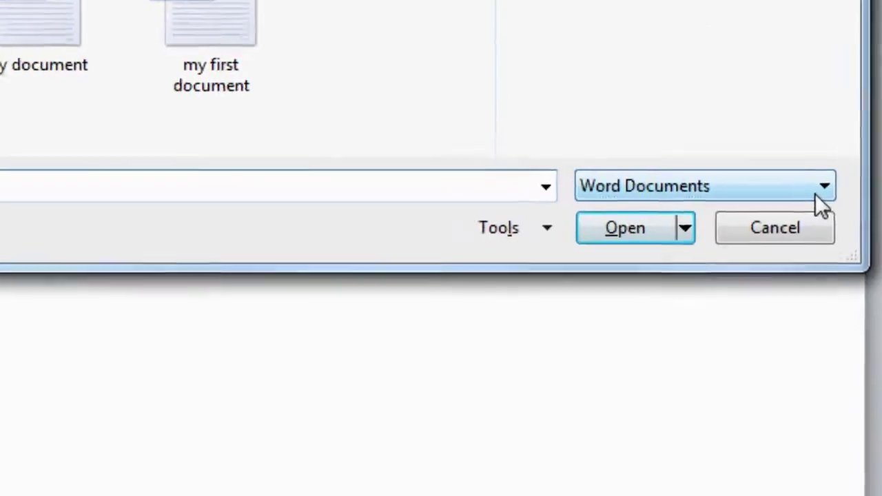
Switch the file-type filter to All Files, then back to All Word Documents.
left_click(823, 296)
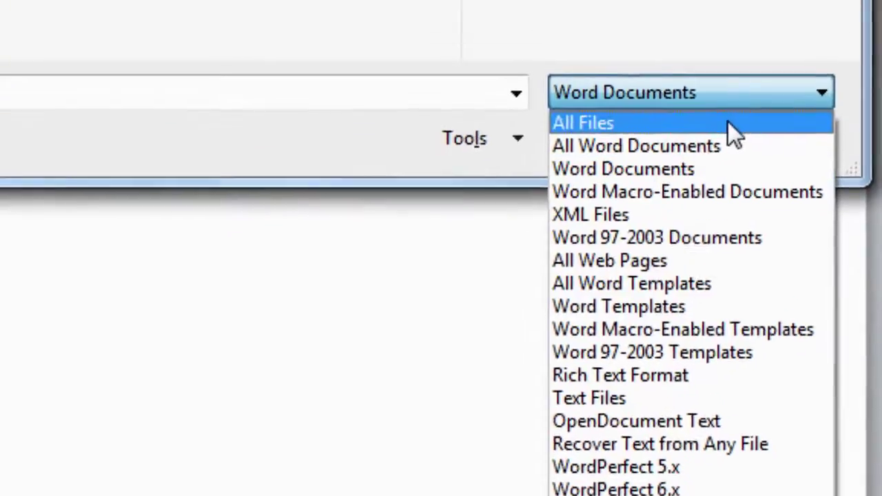
left_click(748, 59)
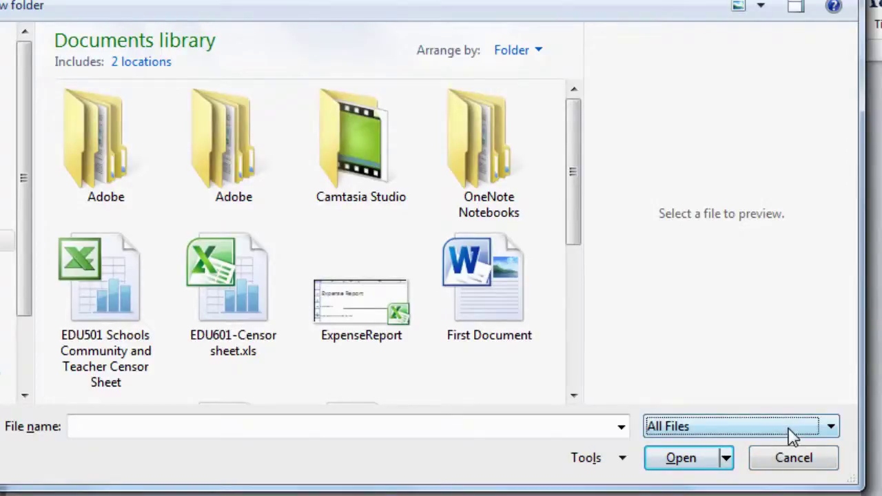
left_click(831, 427)
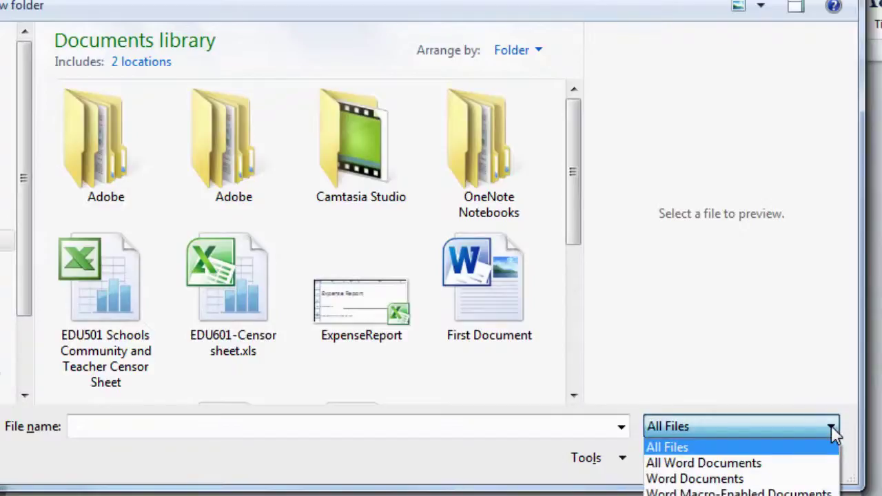
left_click(798, 463)
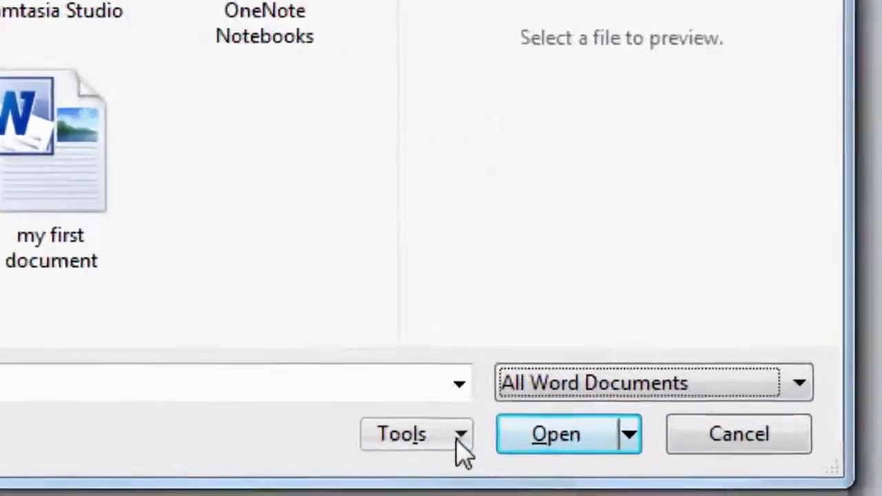
left_click(622, 460)
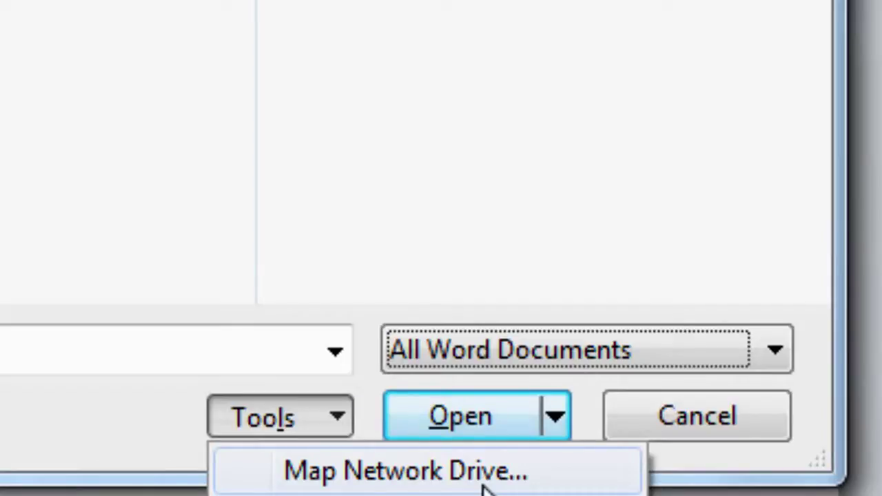
left_click(346, 421)
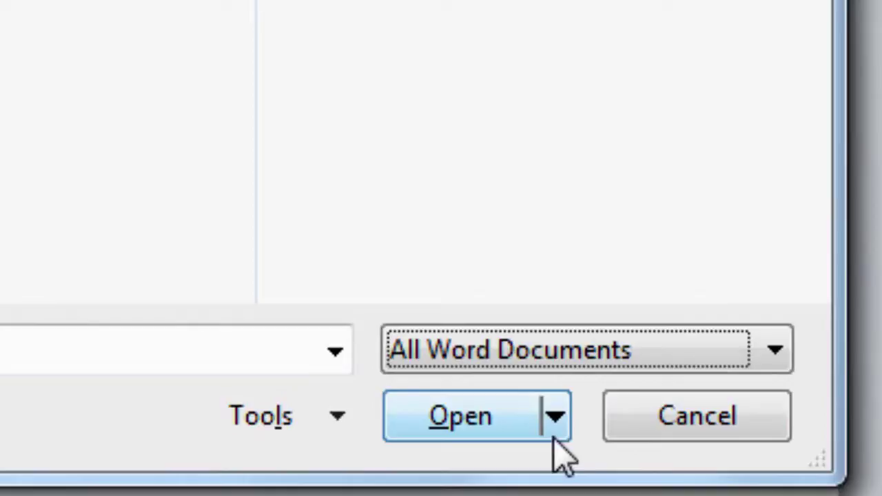
Check the Open button's opening options, then go inside the second Adobe folder.
left_click(555, 430)
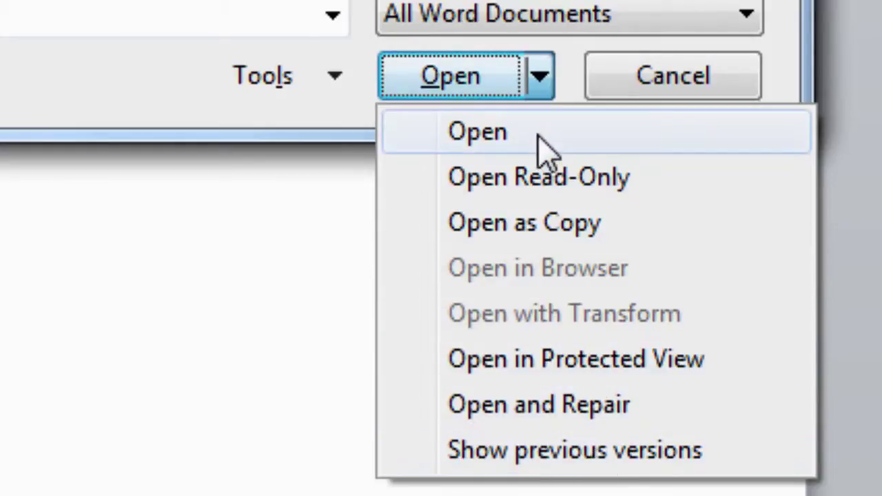
left_click(538, 133)
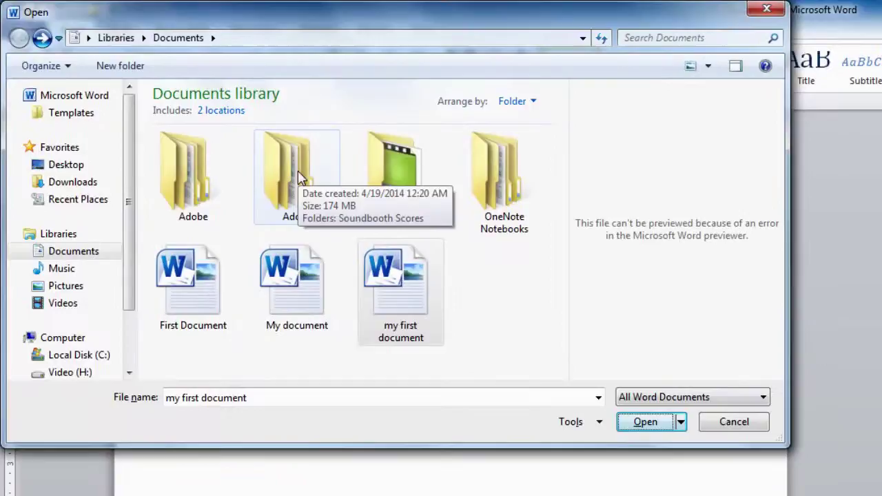
left_click(300, 178)
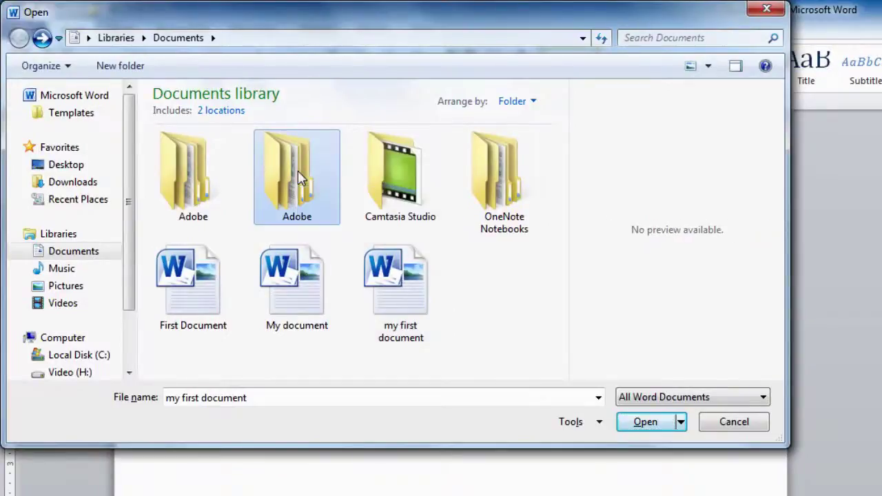
left_click(635, 422)
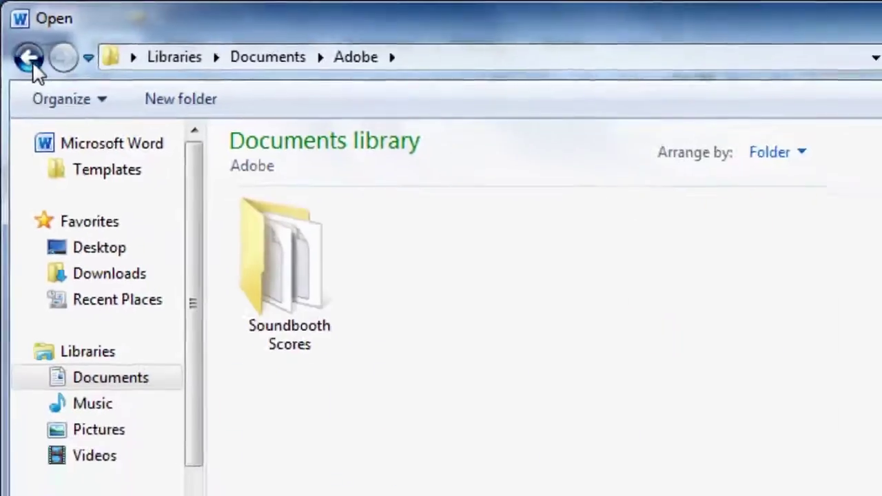
Return to the Documents library and open 'my first document'.
left_click(21, 41)
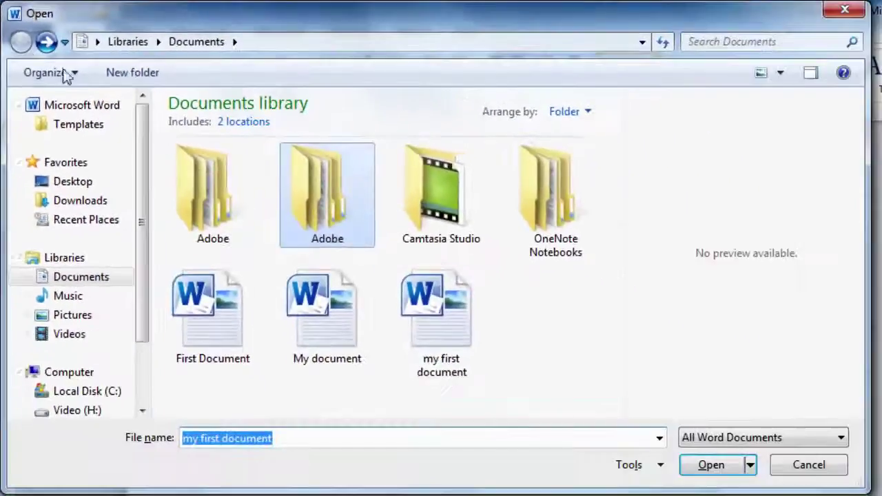
left_click(435, 325)
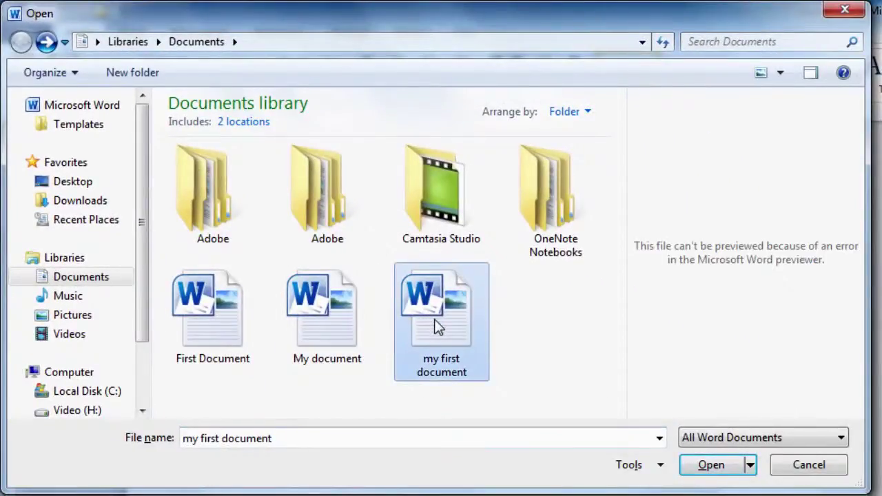
left_click(701, 466)
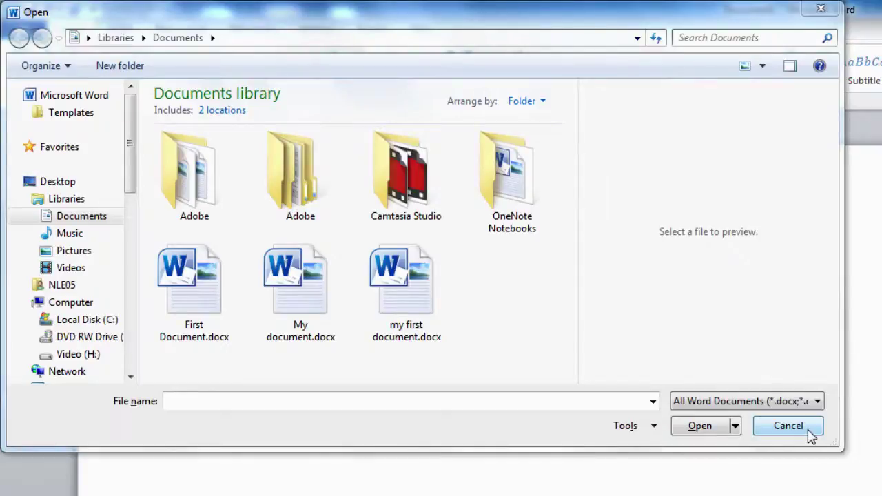
Cancel the Open dialog, reopen it with Ctrl+O, and cancel it again.
left_click(809, 430)
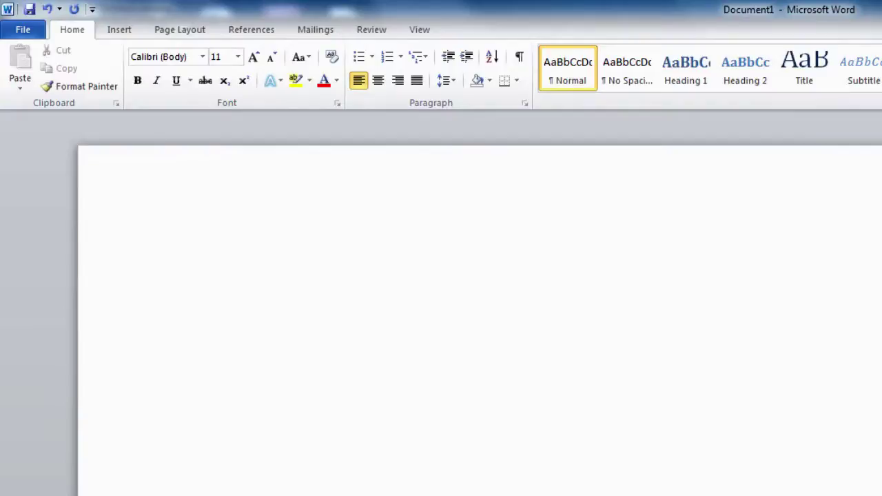
key("ctrl+o")
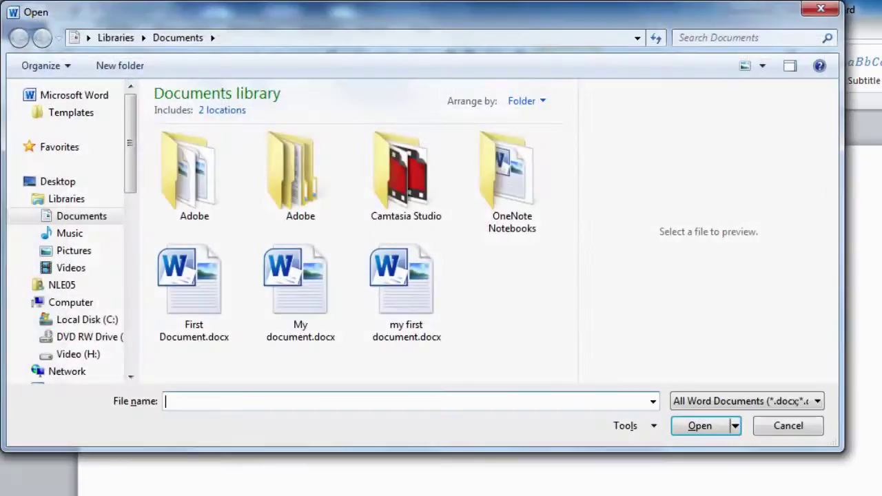
left_click(790, 427)
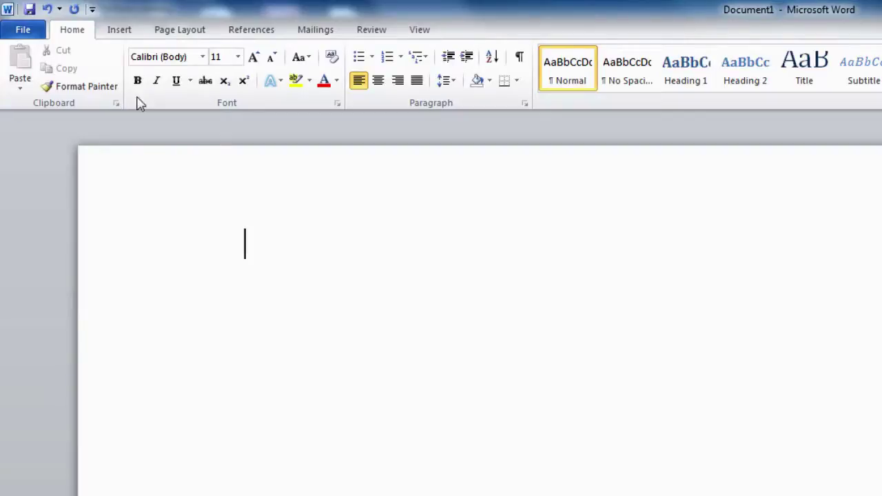
Open First Document and add a new line 'I have added some text to the document.'.
left_click(16, 29)
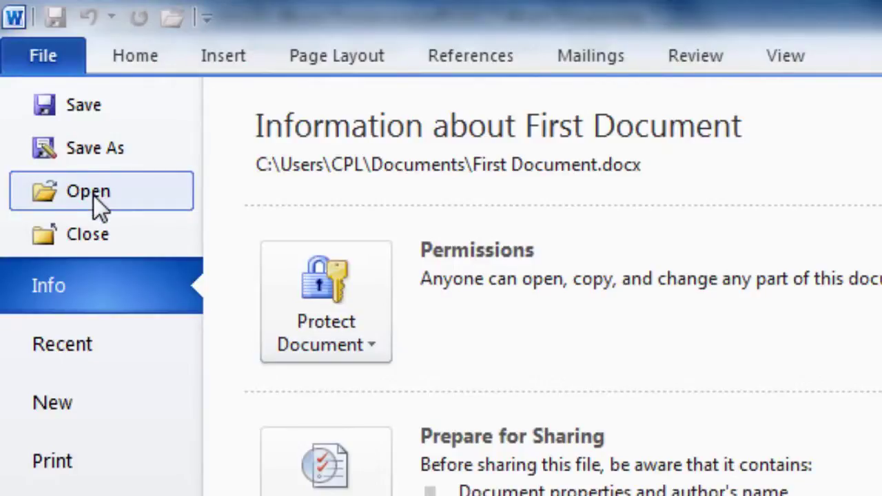
left_click(96, 200)
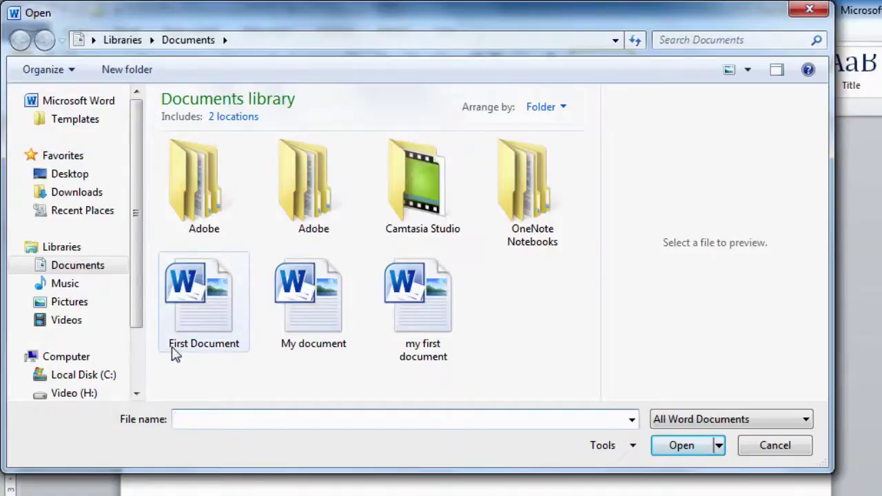
left_click(219, 327)
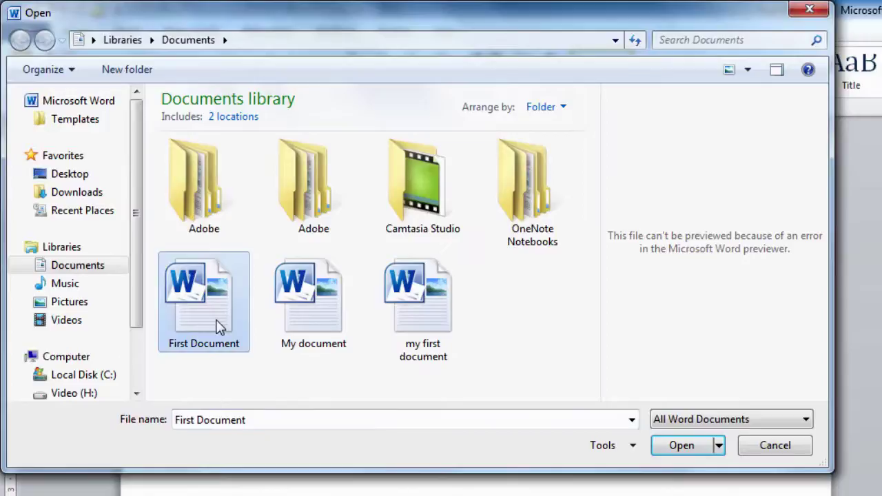
double_click(219, 327)
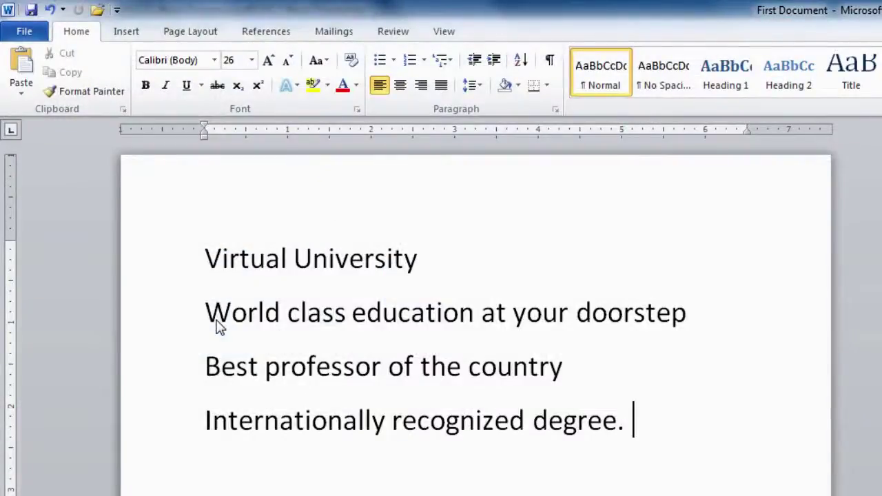
key("Return")
type("I have a")
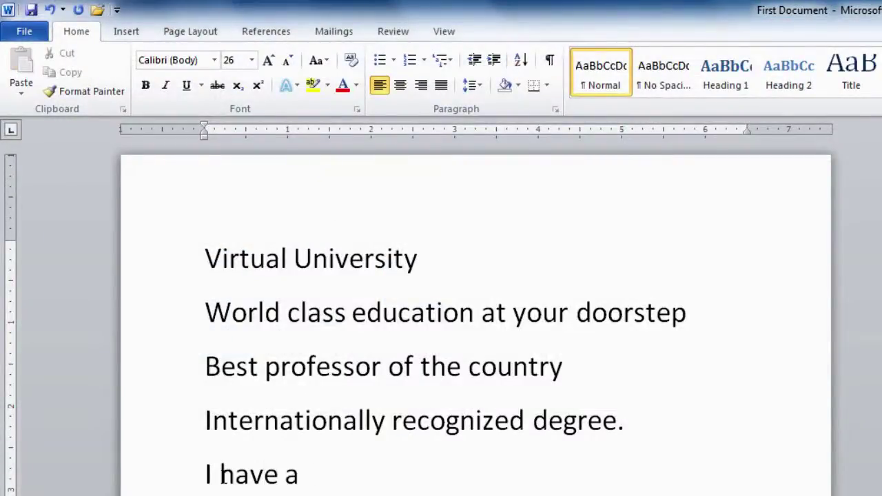
type("dded some text to ")
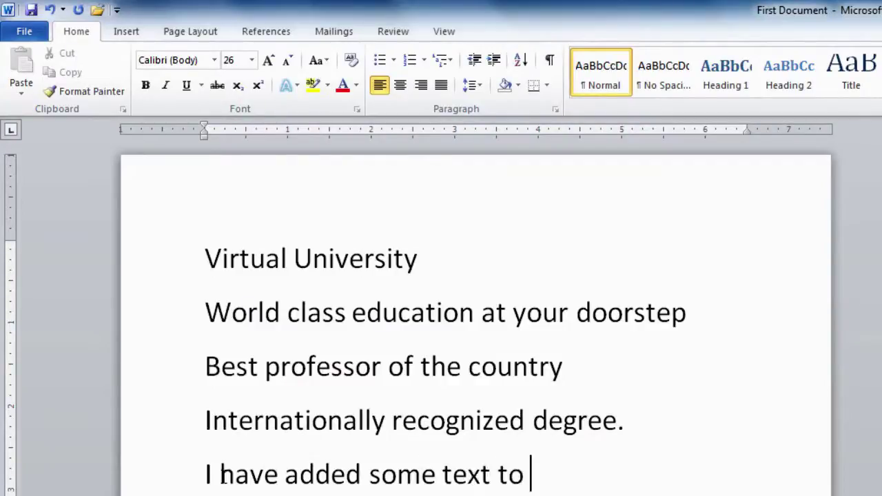
type("the do")
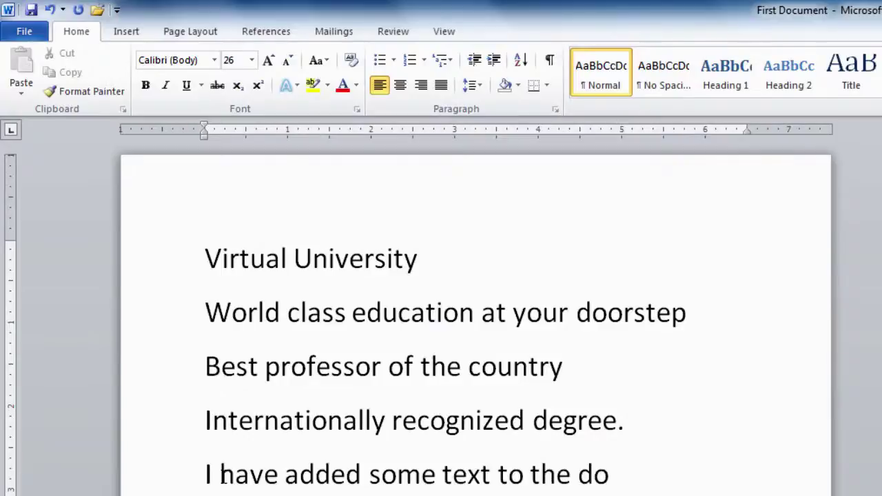
type("cument")
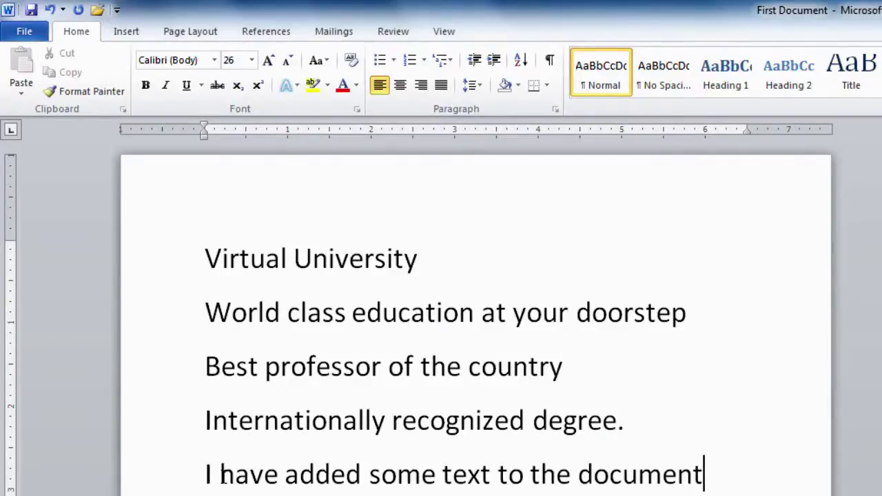
type(".")
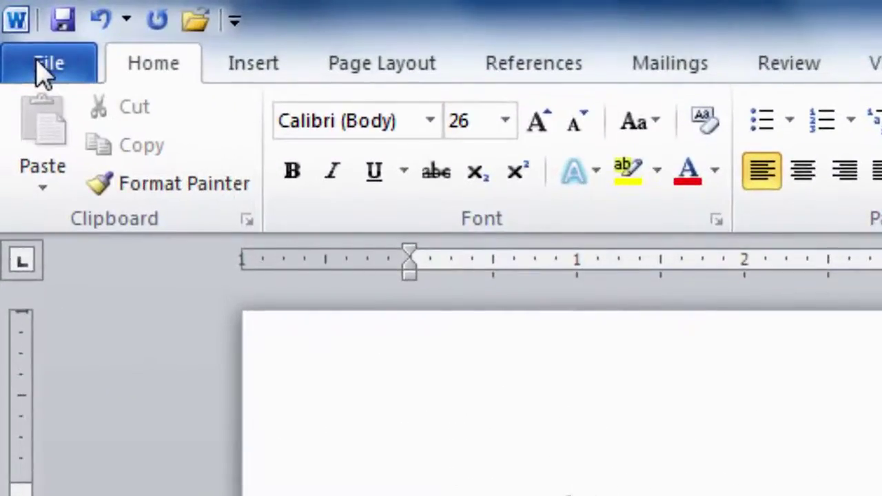
Save First Document, then open 'my first document' from the Documents library.
left_click(42, 73)
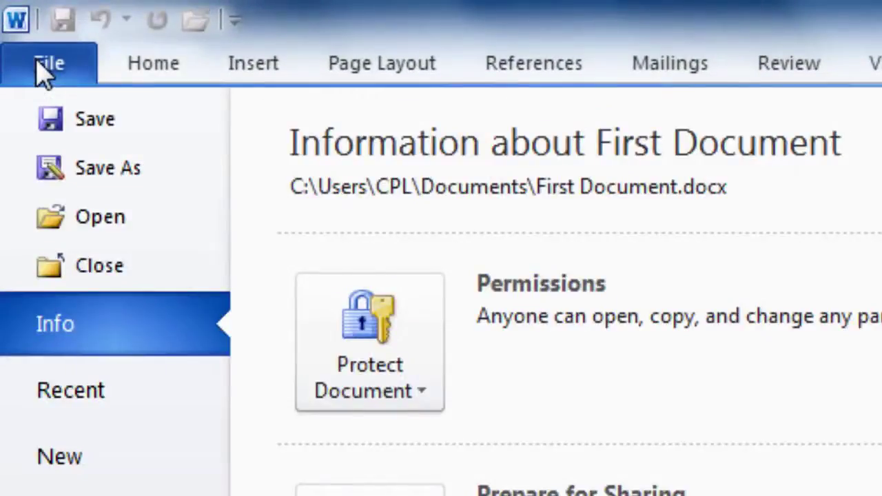
left_click(73, 131)
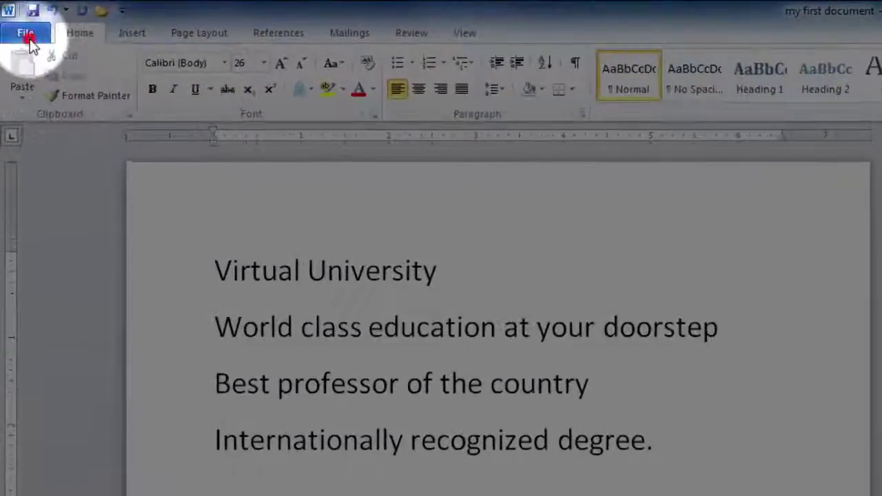
left_click(29, 40)
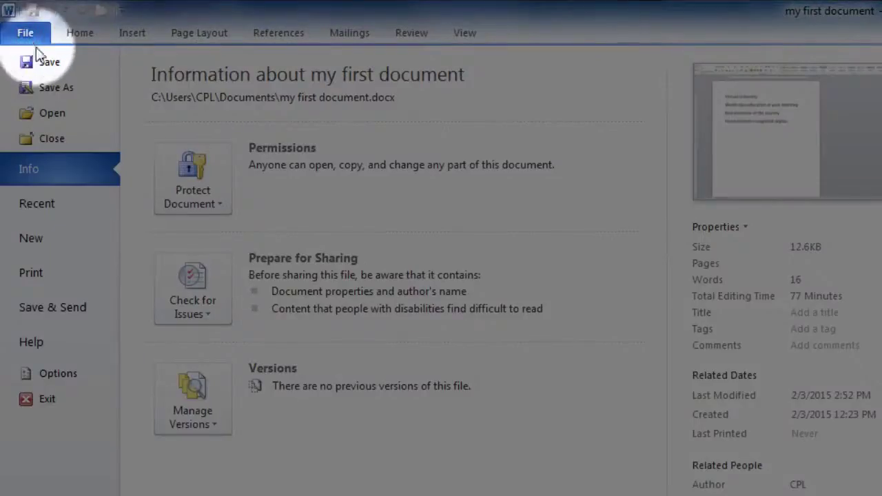
left_click(43, 117)
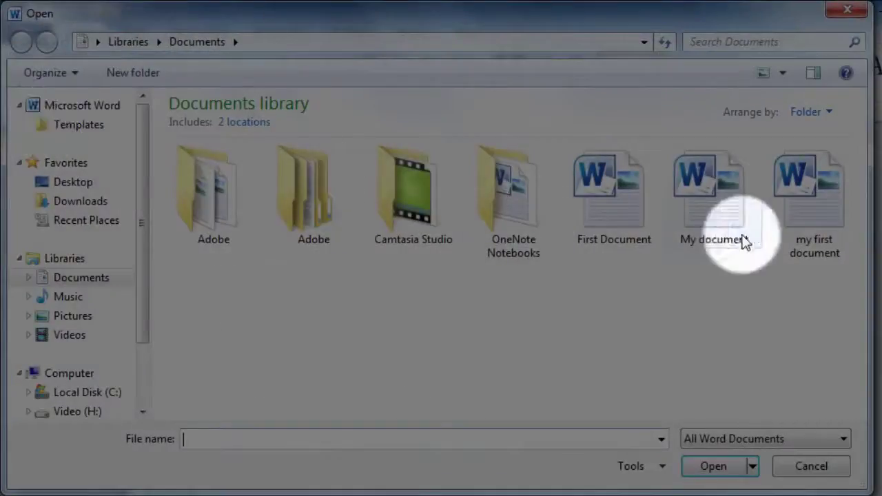
left_click(806, 256)
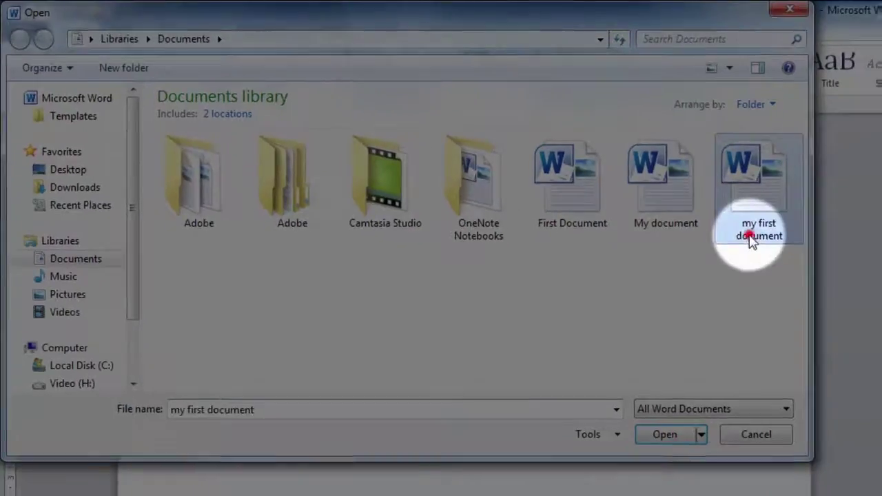
double_click(751, 235)
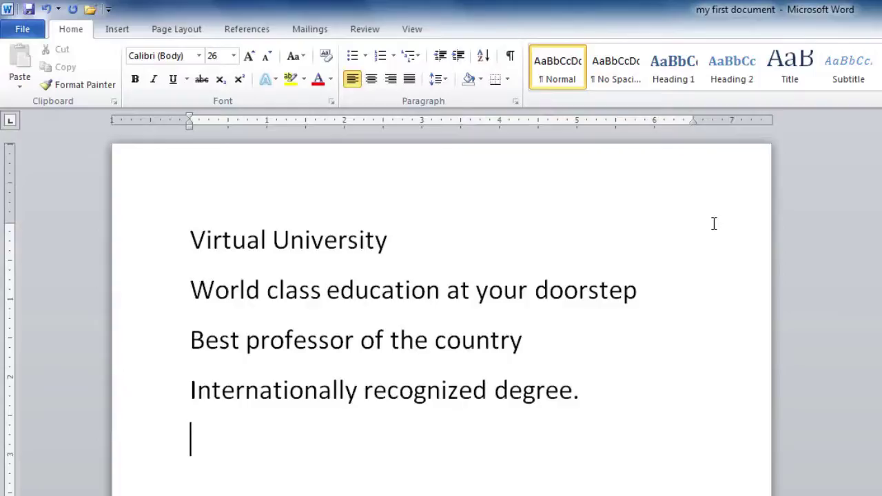
Type 'I am editing this document' into my first document and save it.
type("I am editing this document")
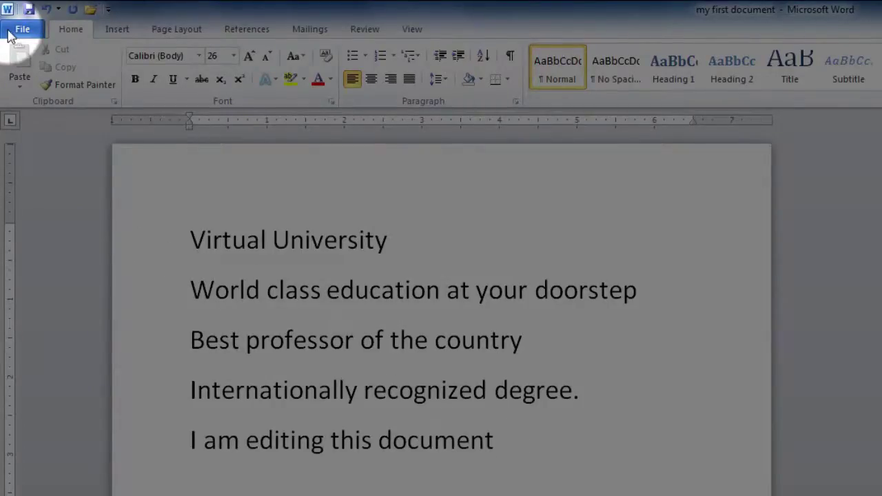
left_click(21, 31)
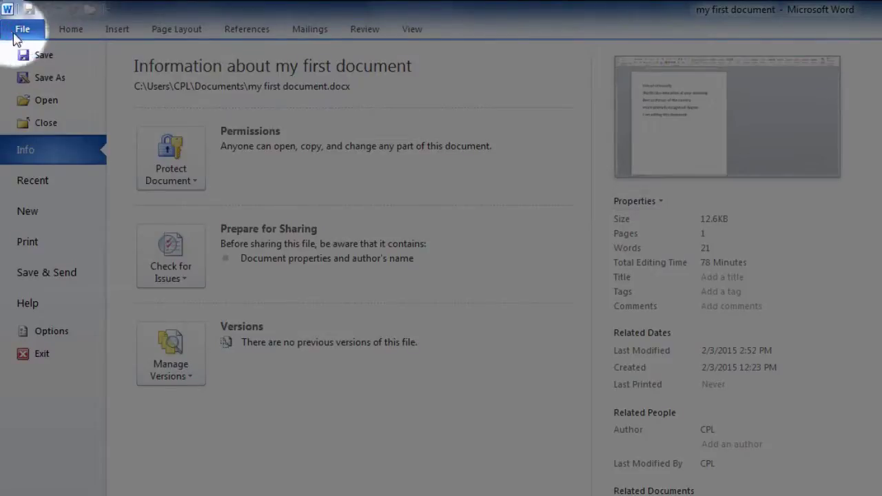
left_click(44, 61)
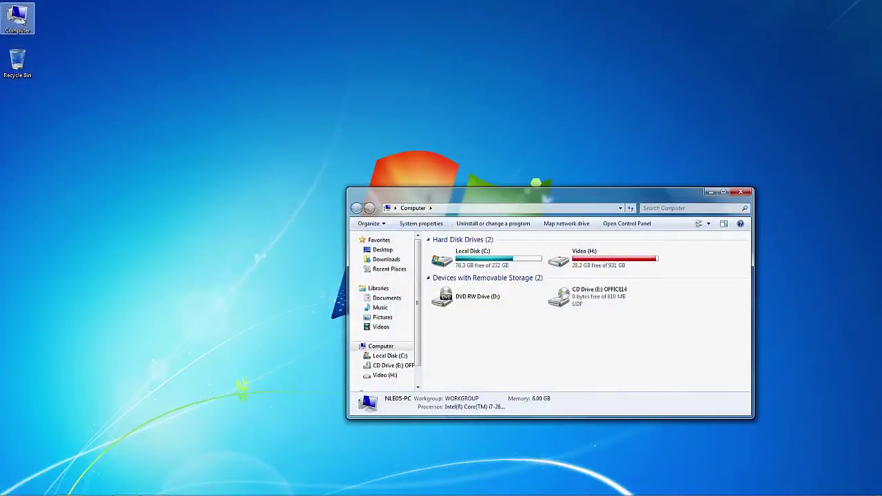
Open First Document and Pakistan from the Documents library in Word.
left_click(386, 297)
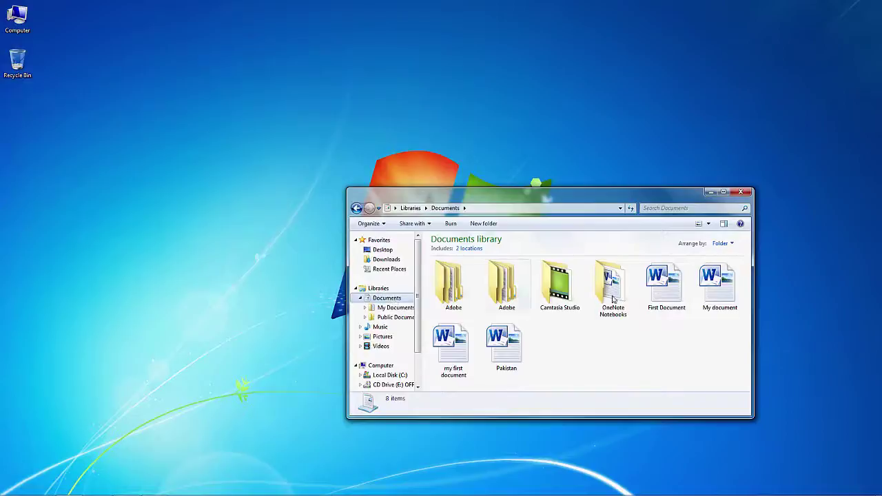
double_click(658, 300)
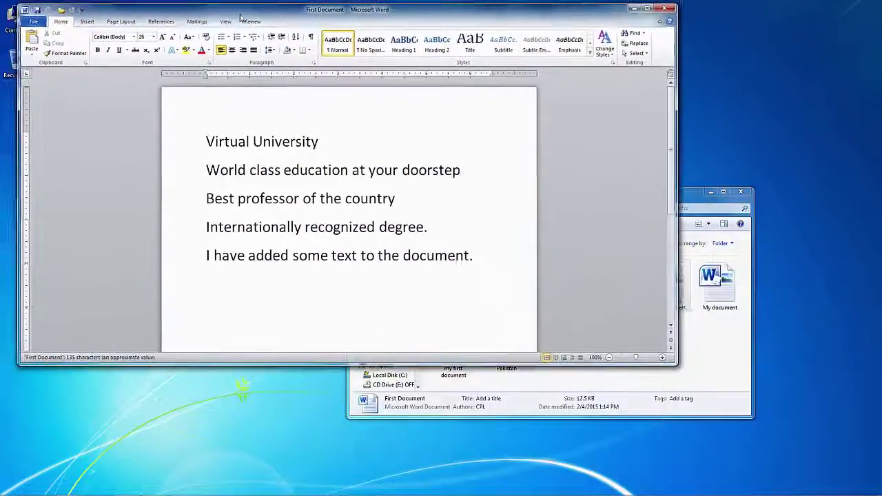
left_click(696, 201)
left_click(512, 358)
double_click(511, 358)
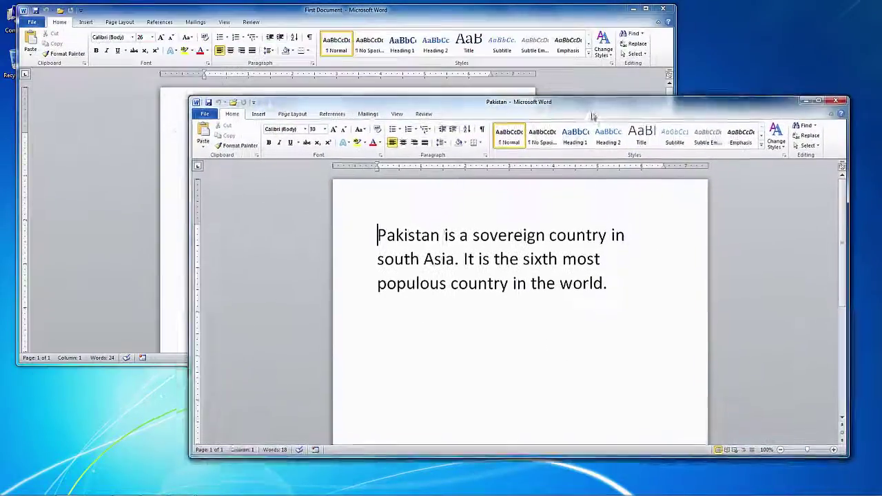
Open the distance education document from the Downloads folder in a new Explorer window.
key("super+e")
left_click(398, 271)
scroll(480, 310, "down", 1)
left_click(475, 272)
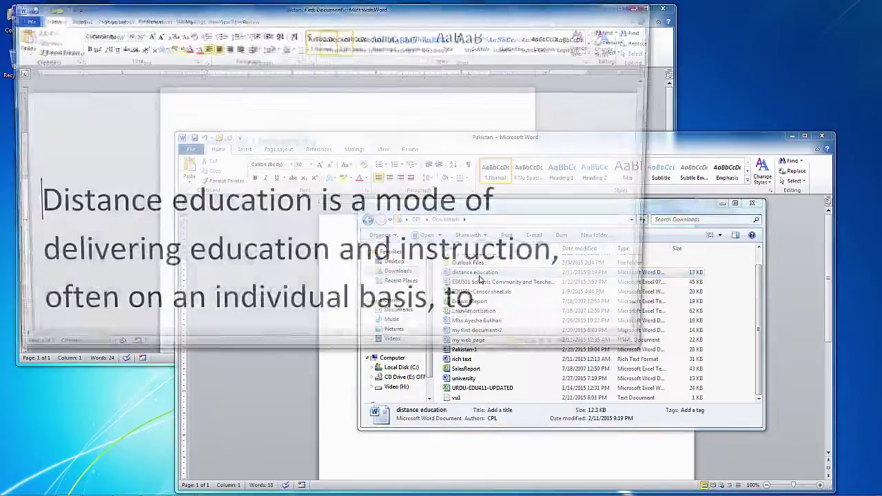
double_click(480, 277)
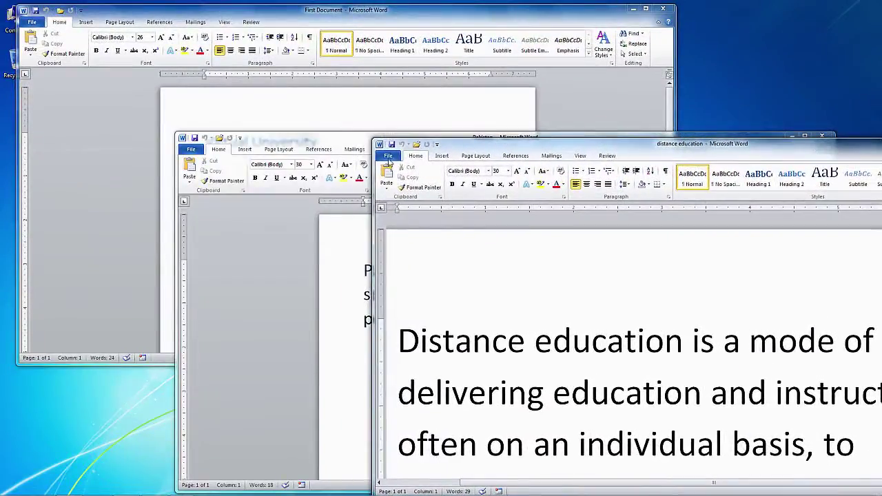
Rearrange the Pakistan and distance education windows on screen.
left_click_drag(348, 145, 267, 98)
left_click(774, 157)
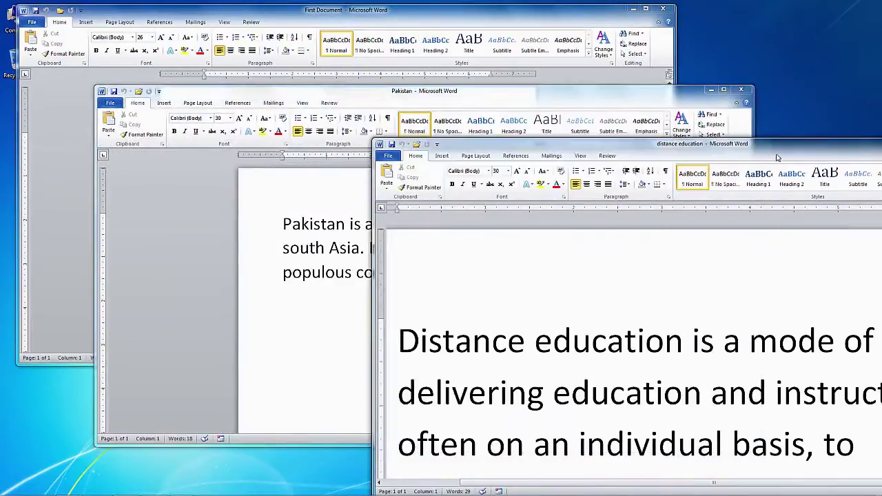
left_click_drag(772, 157, 763, 153)
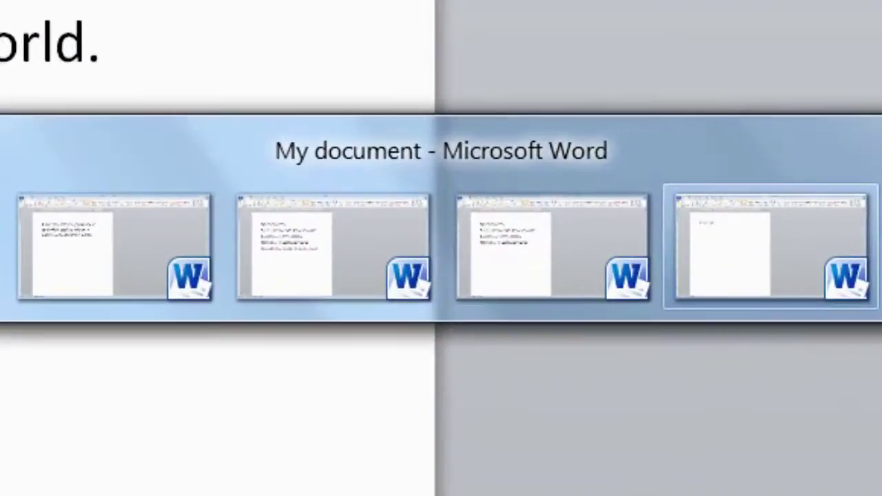
Cycle through the First Document and my first document windows with Alt+Tab, ending on Pakistan.
key("alt+Tab")
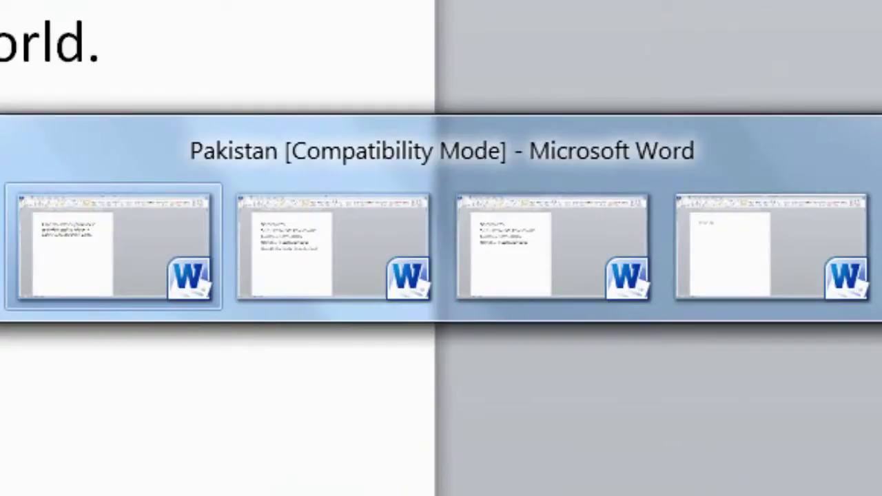
key("alt+Tab")
key("alt+Tab")
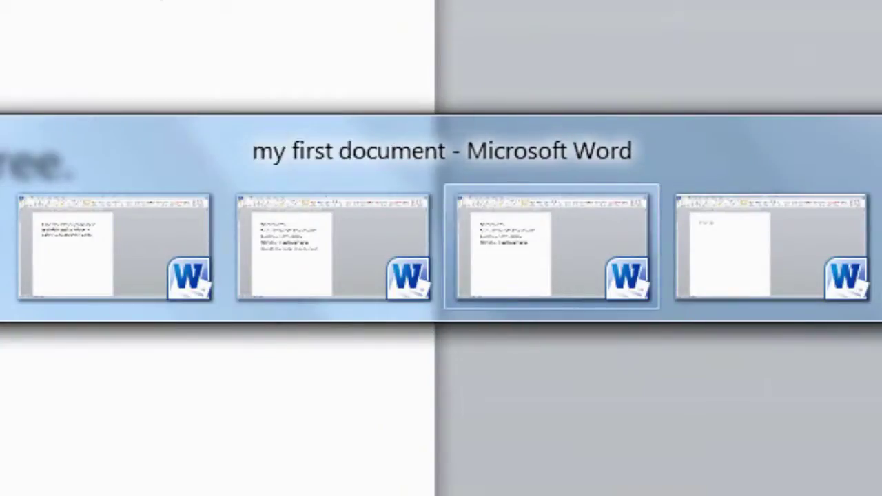
key("alt+Tab")
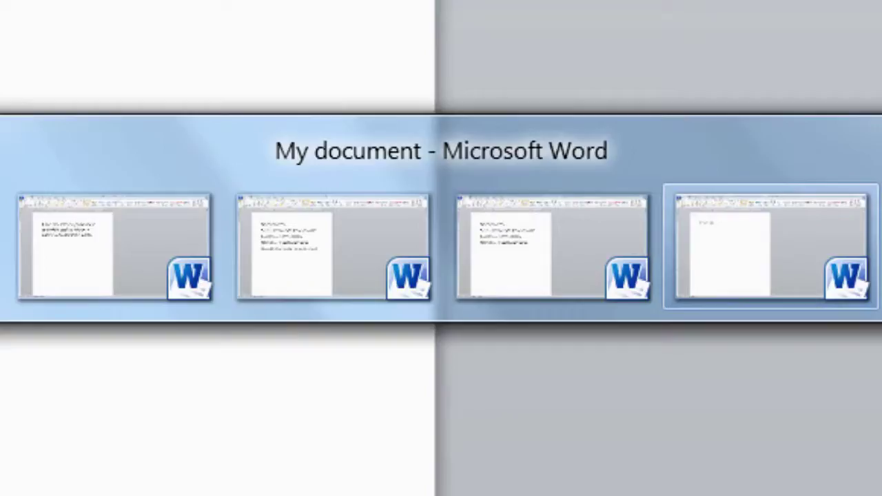
key("alt+Tab")
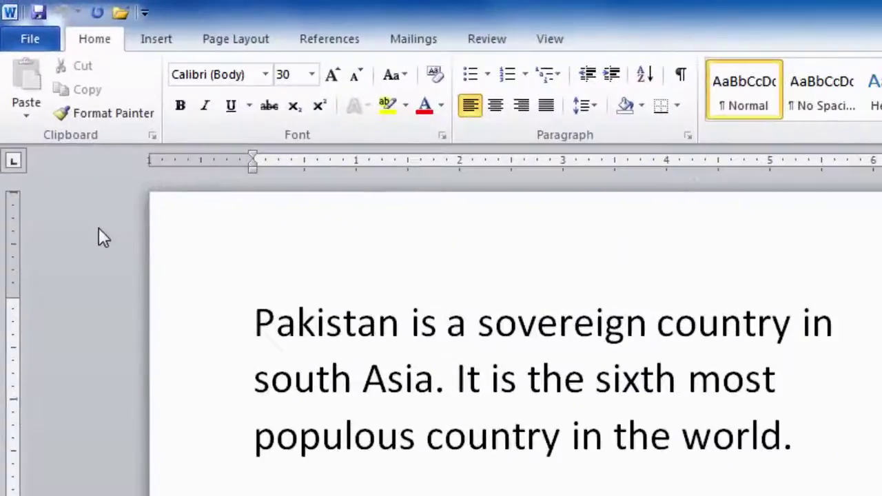
Save a copy named Pakistan into the Documents > OneNote Notebooks folder with Save As.
left_click(39, 43)
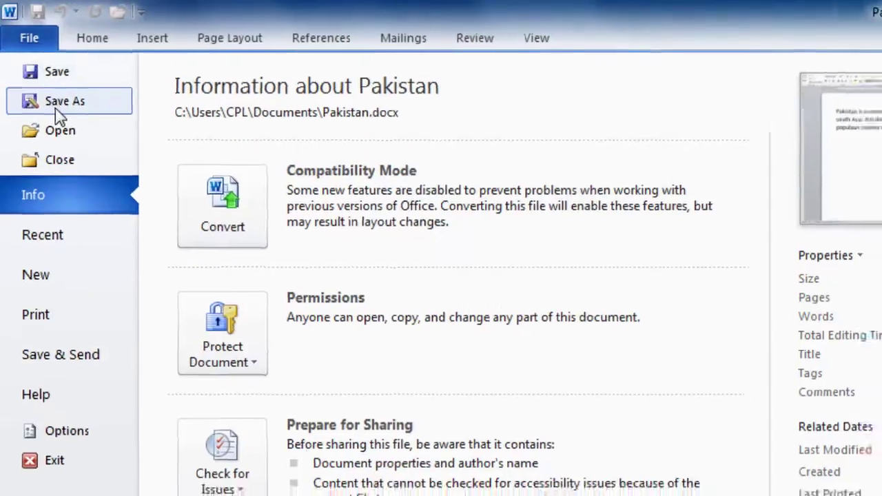
left_click(58, 104)
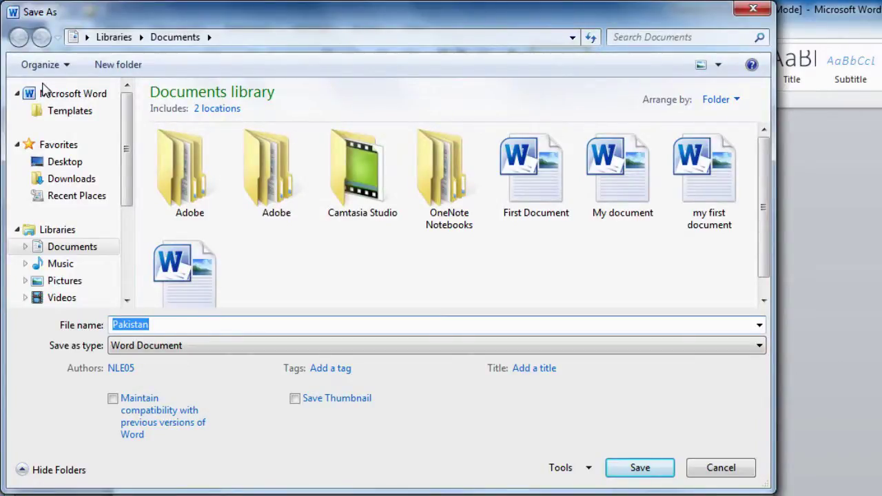
left_click_drag(124, 183, 128, 279)
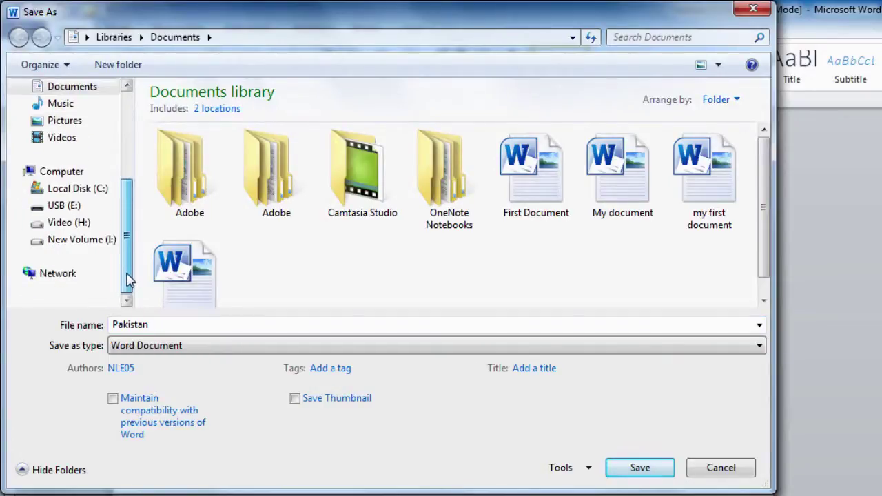
left_click(67, 206)
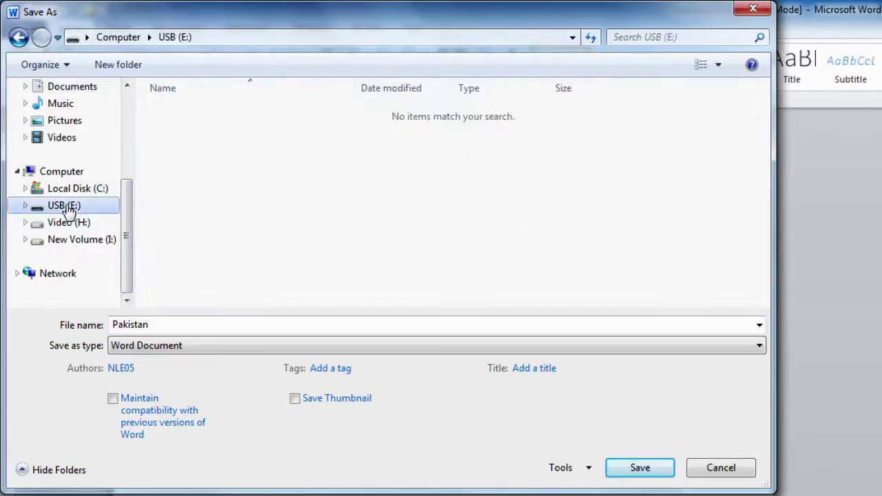
left_click_drag(130, 202, 135, 175)
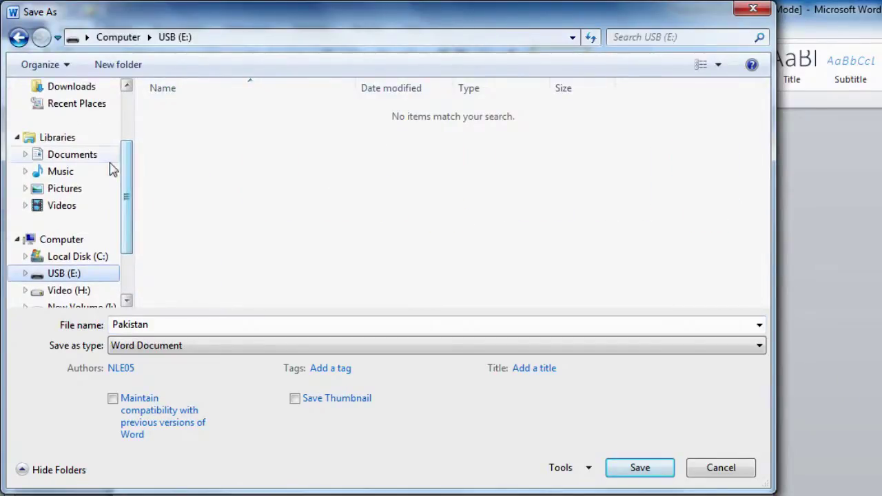
left_click(92, 163)
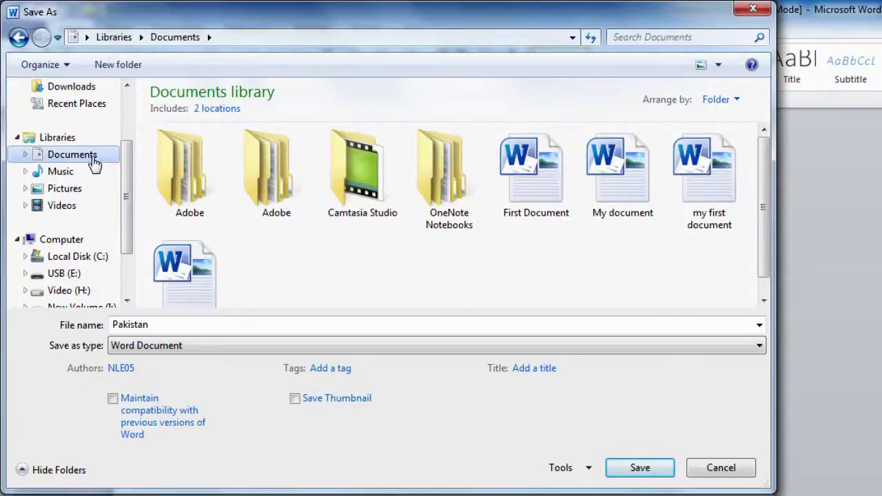
double_click(436, 171)
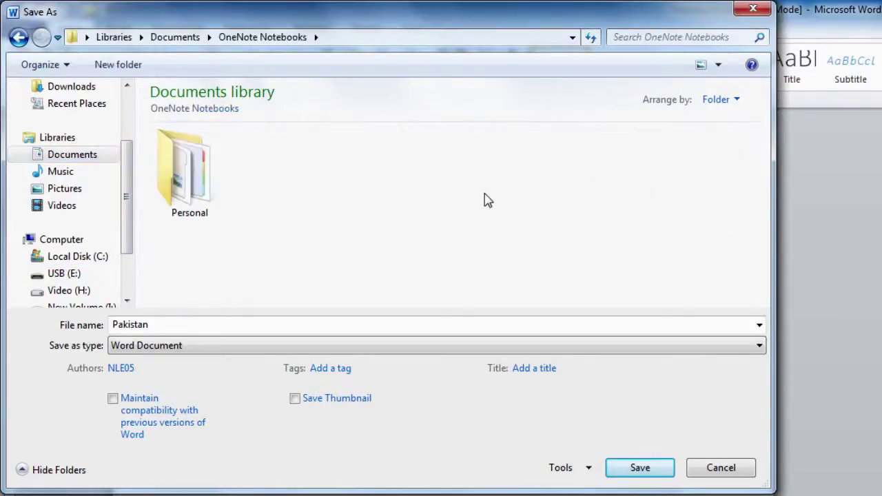
left_click(634, 469)
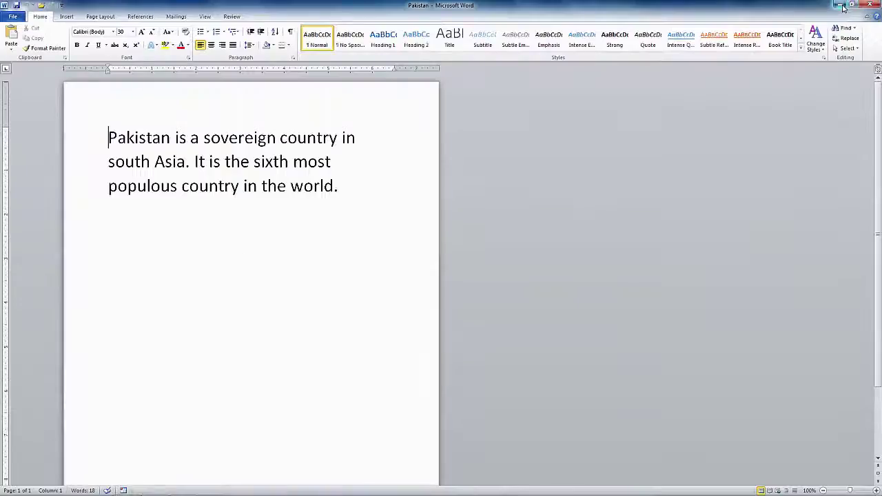
Minimize Word and open a Computer window on the Documents library, placed at the upper left.
left_click(842, 7)
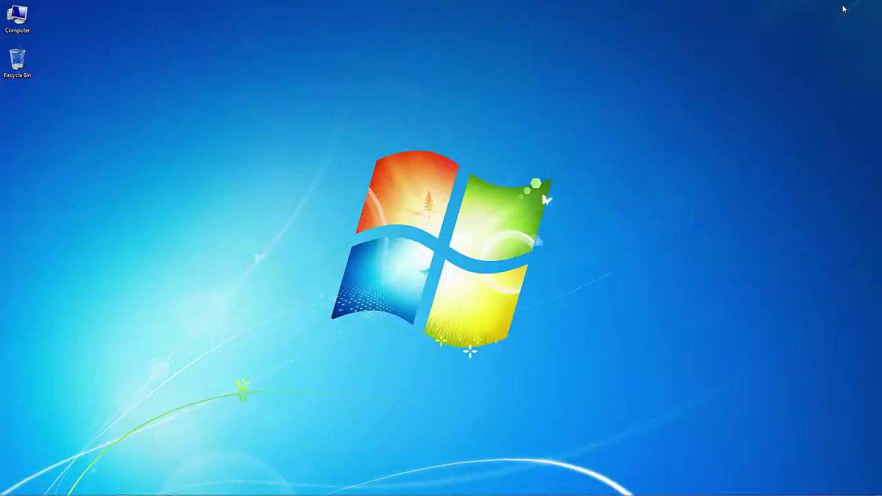
double_click(19, 18)
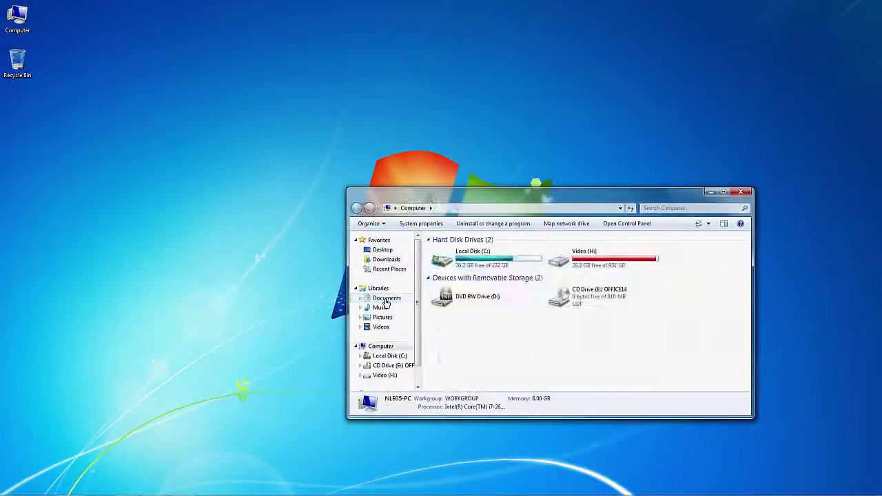
left_click(385, 298)
mouse_move(492, 184)
left_mouse_down()
mouse_move(433, 177)
mouse_move(258, 108)
left_mouse_up()
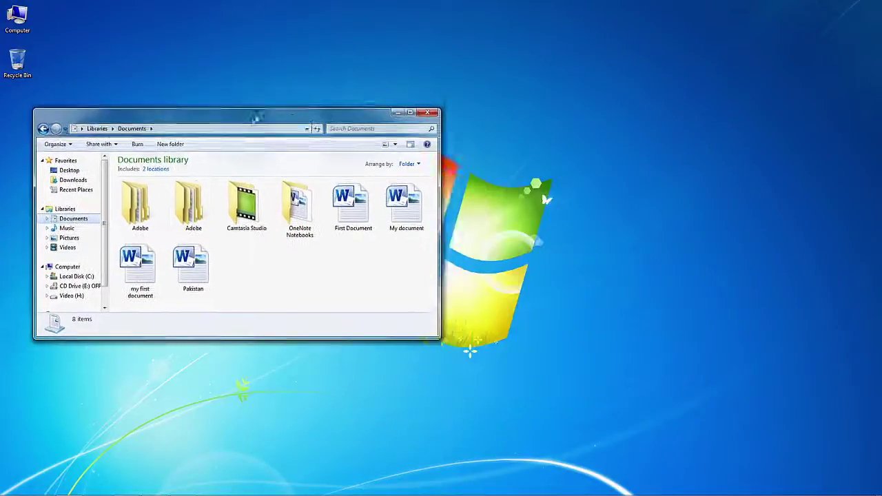
Open a second window on Documents > OneNote Notebooks and select the Pakistan file in each window.
double_click(17, 17)
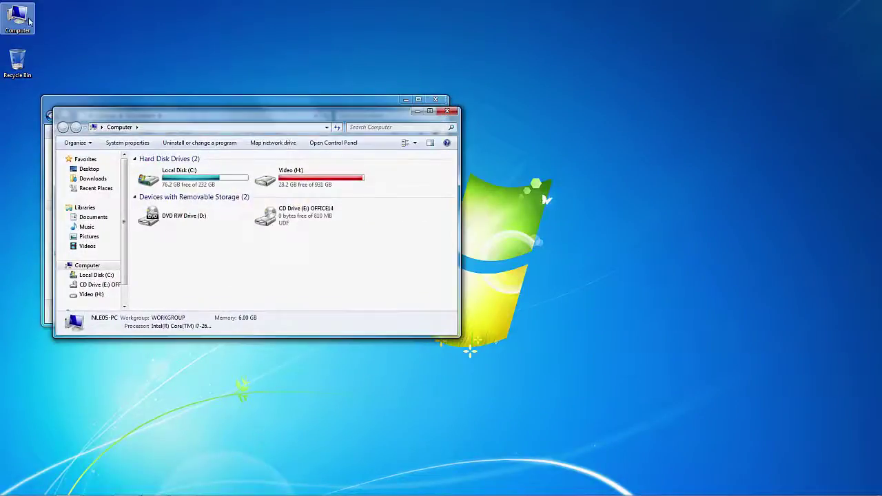
left_click(93, 217)
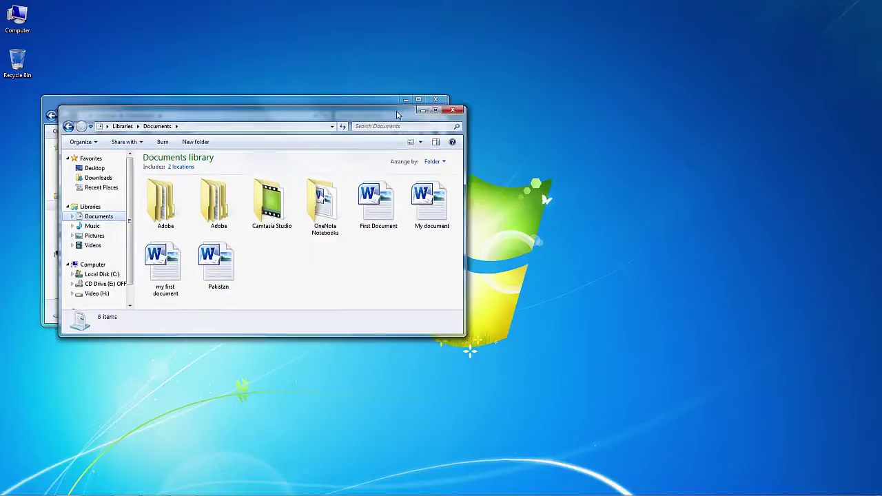
left_click_drag(350, 113, 710, 111)
double_click(679, 200)
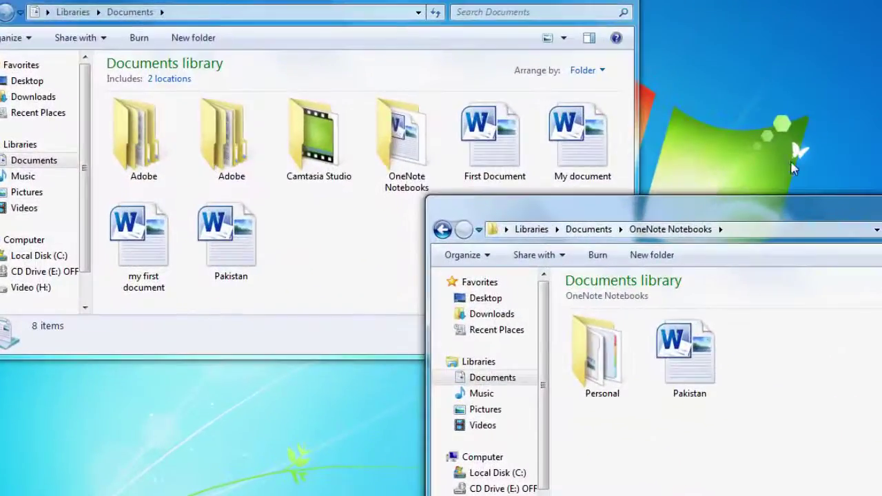
left_click(221, 265)
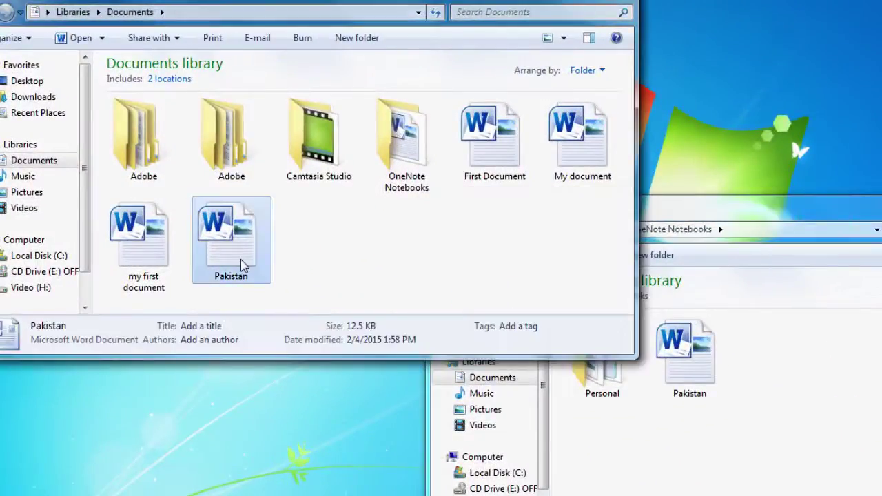
left_click(706, 373)
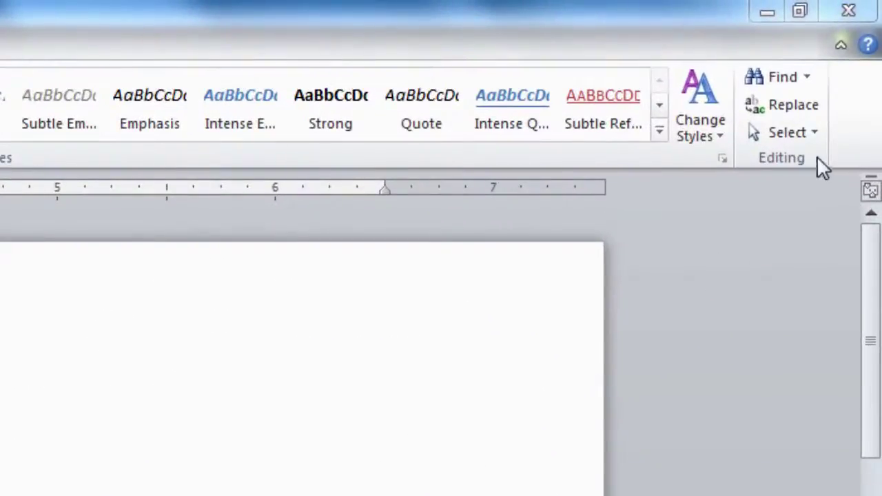
Open Word Help with the blue ? button at the ribbon's top right.
left_click(867, 46)
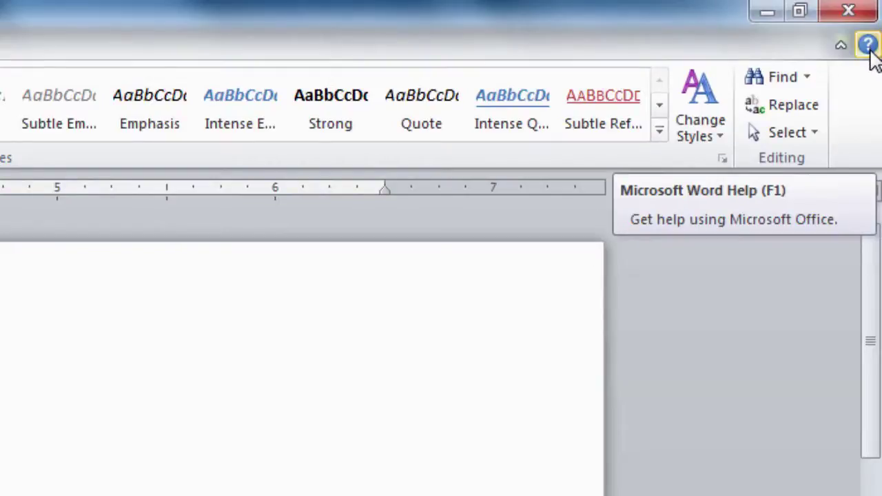
left_click(868, 45)
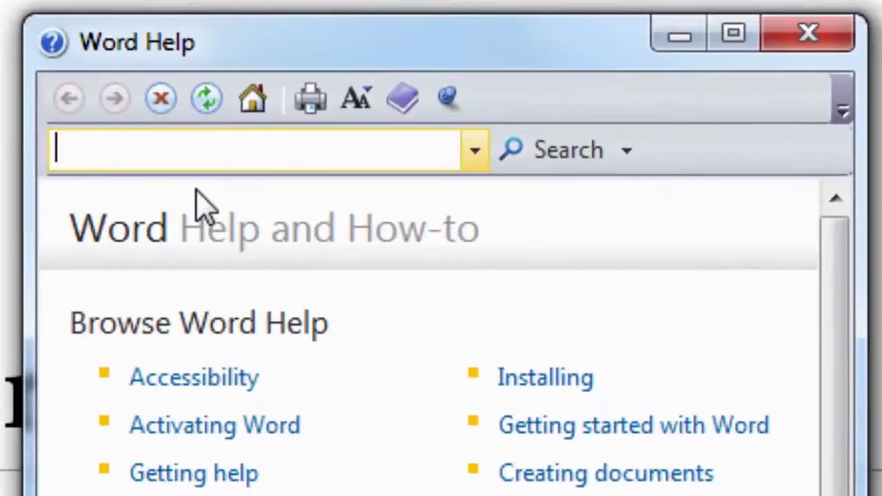
Search Help for 'how to save a file', read the Save a file article, then close Help.
type("how")
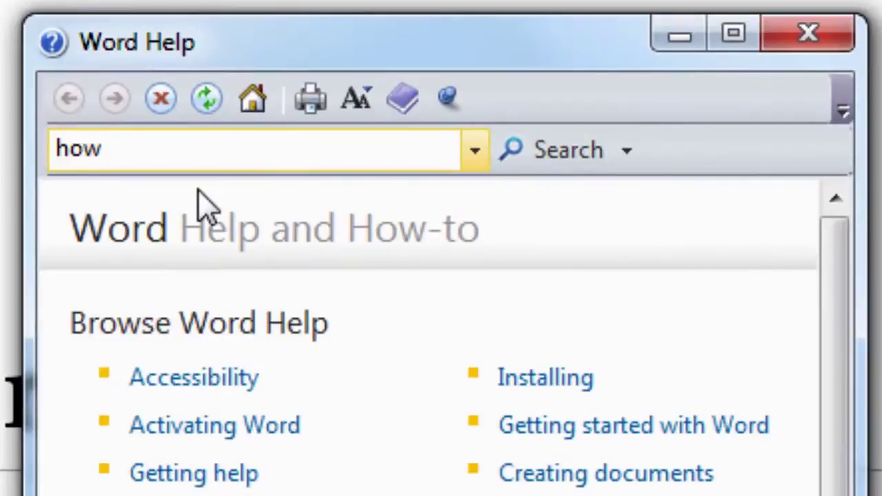
type(" to save a file")
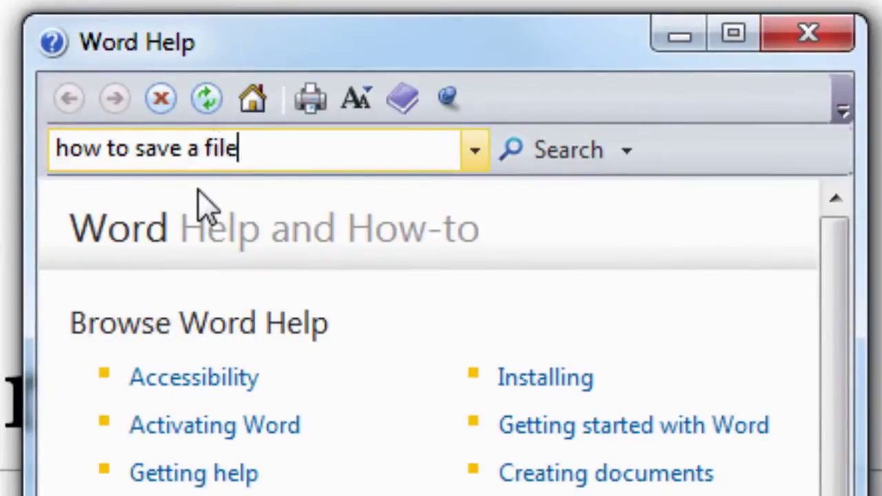
left_click(546, 159)
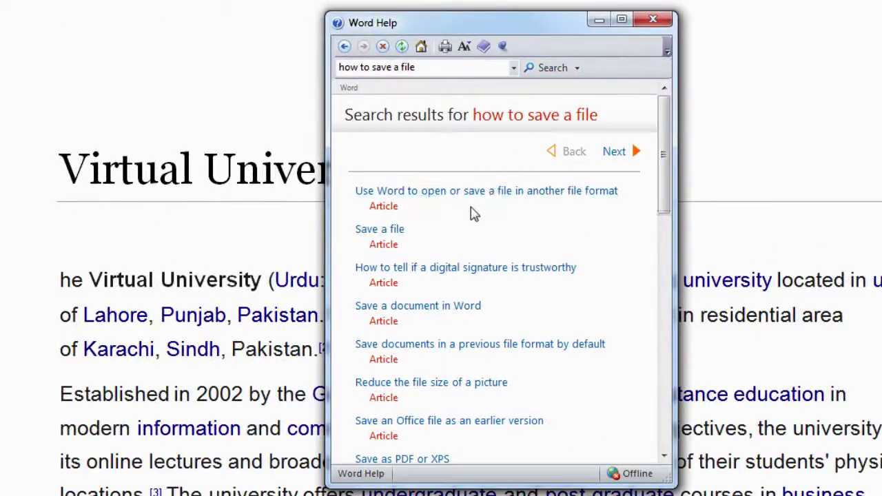
left_click(389, 238)
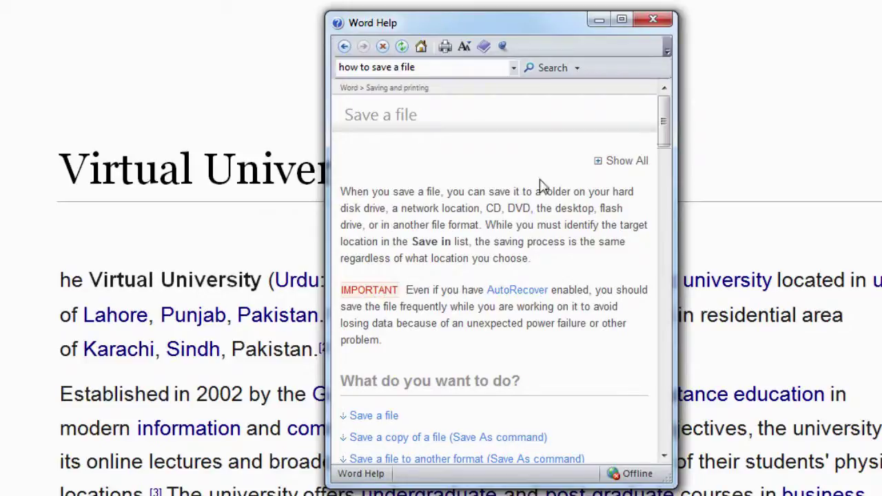
left_click_drag(665, 158, 666, 259)
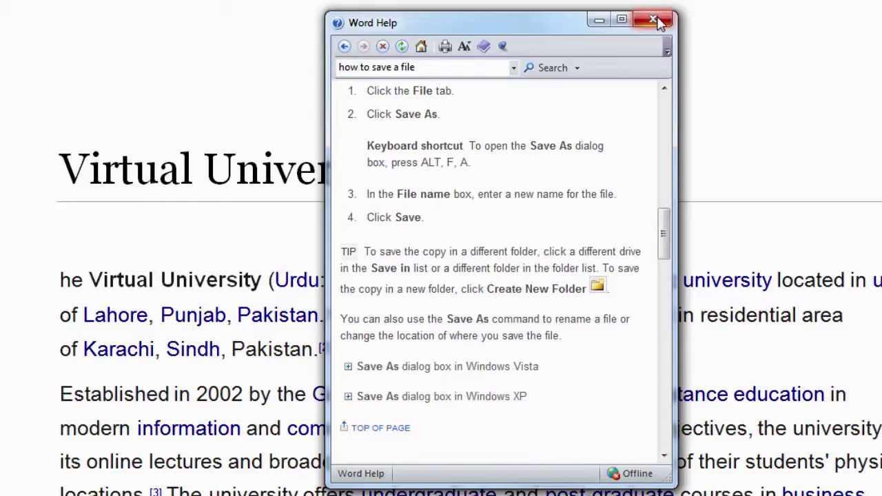
left_click(653, 19)
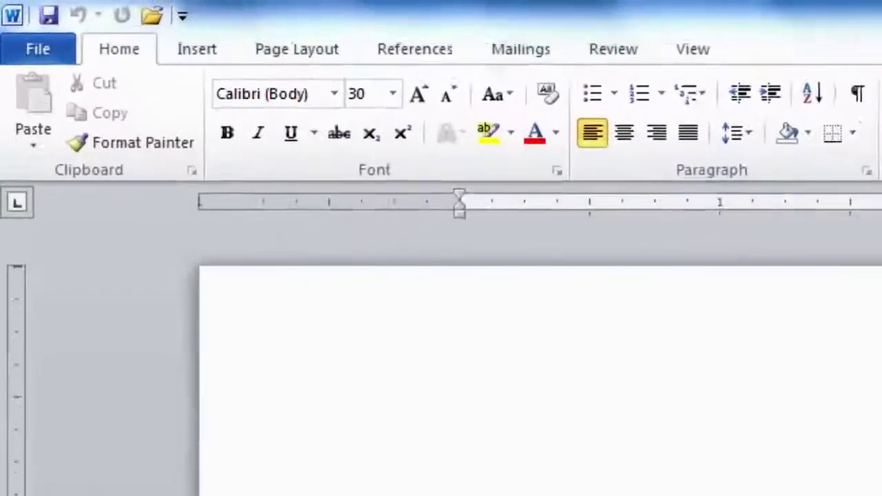
Close the Pakistan document with File > Close, then use File > Exit from First Document.
left_click(11, 16)
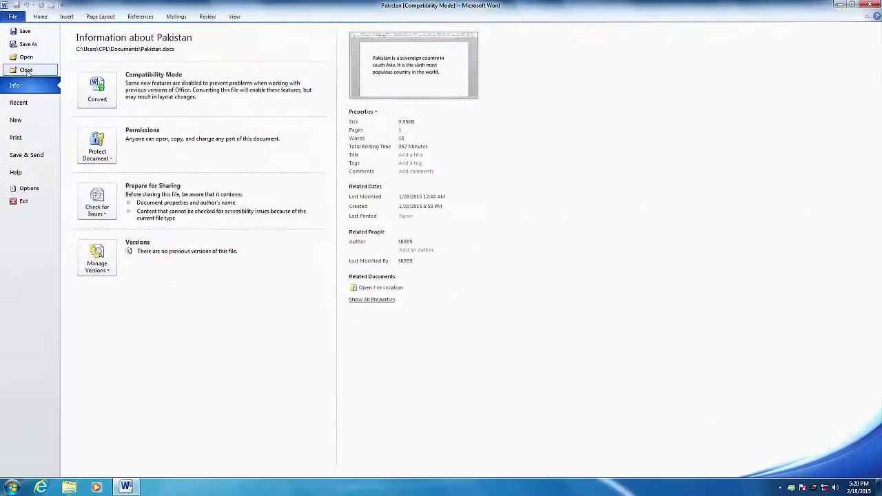
left_click(56, 145)
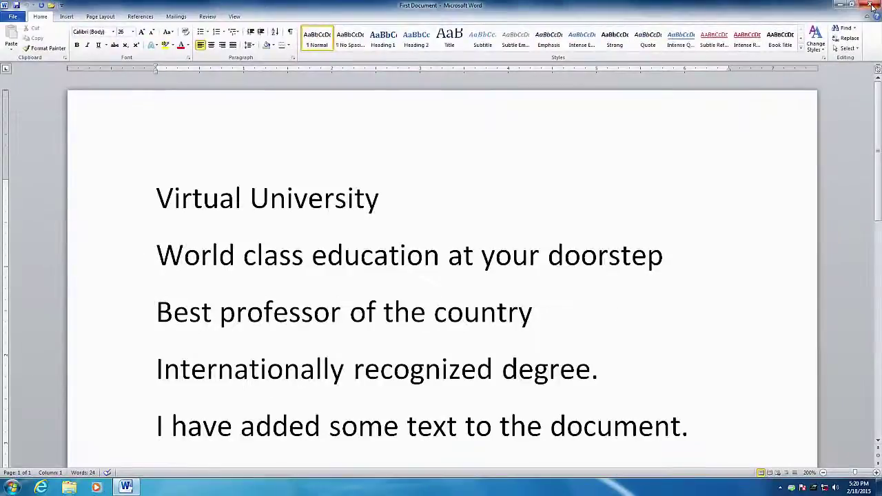
left_click(873, 8)
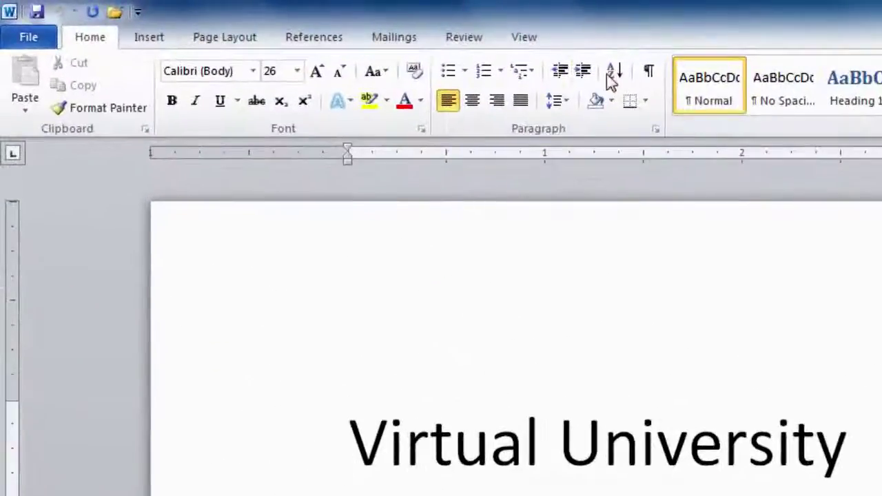
left_click(40, 34)
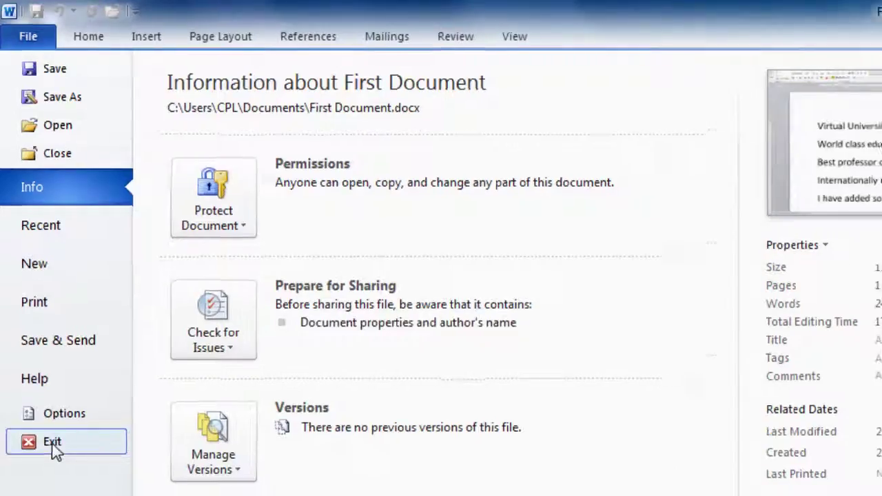
left_click(57, 460)
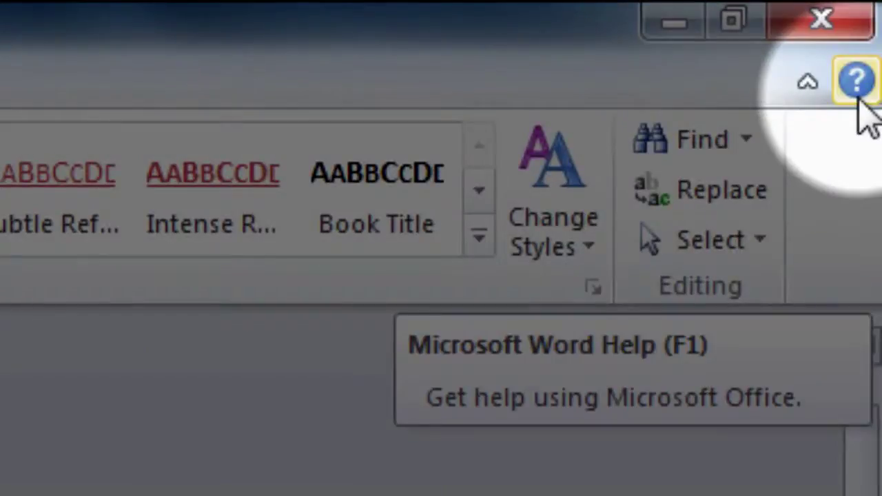
Search Word Help for 'how to create a document' and open the Create a document article.
left_click(858, 95)
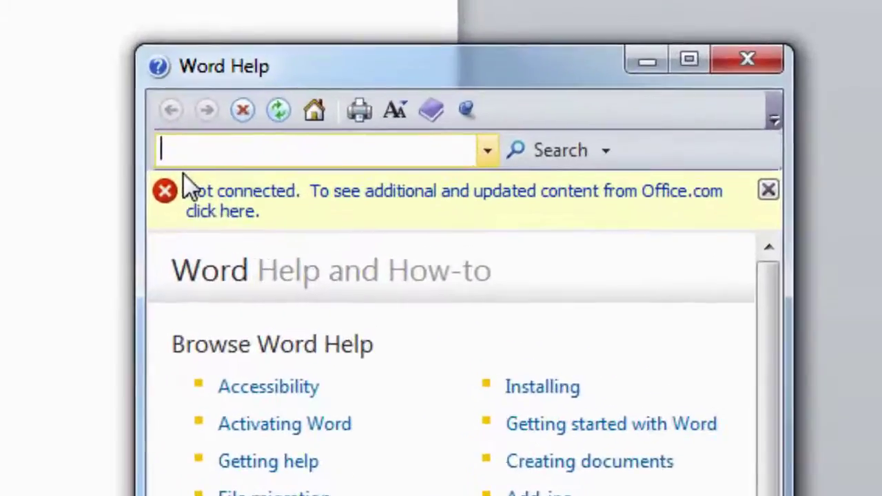
type("how to create a document")
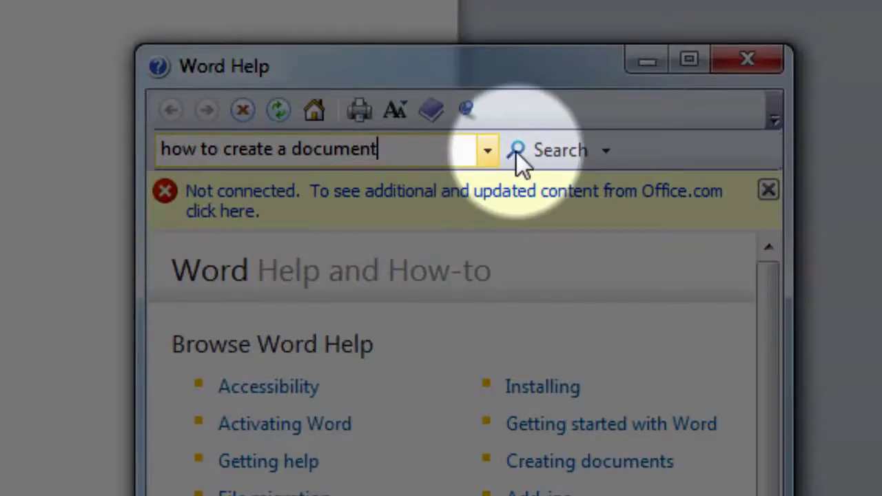
left_click(517, 151)
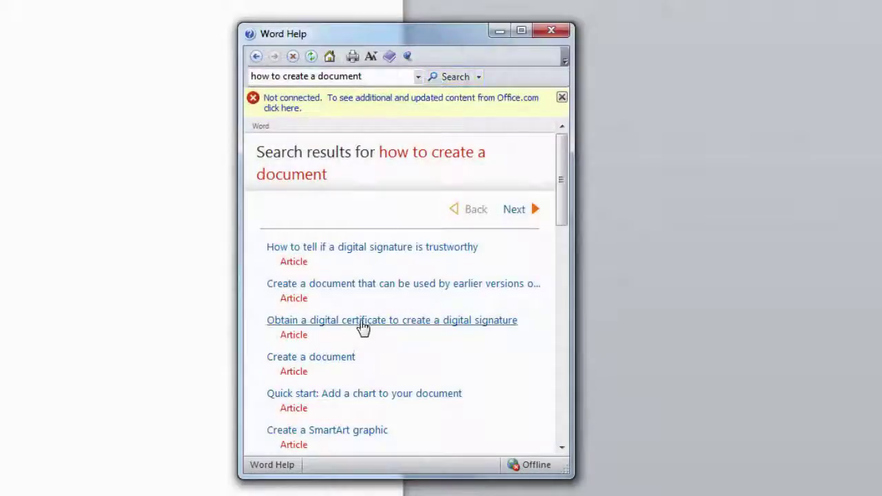
left_click(348, 370)
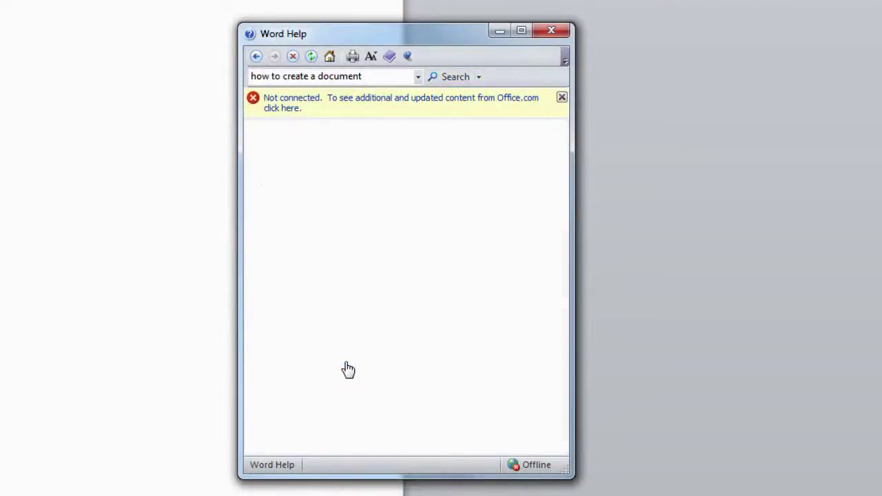